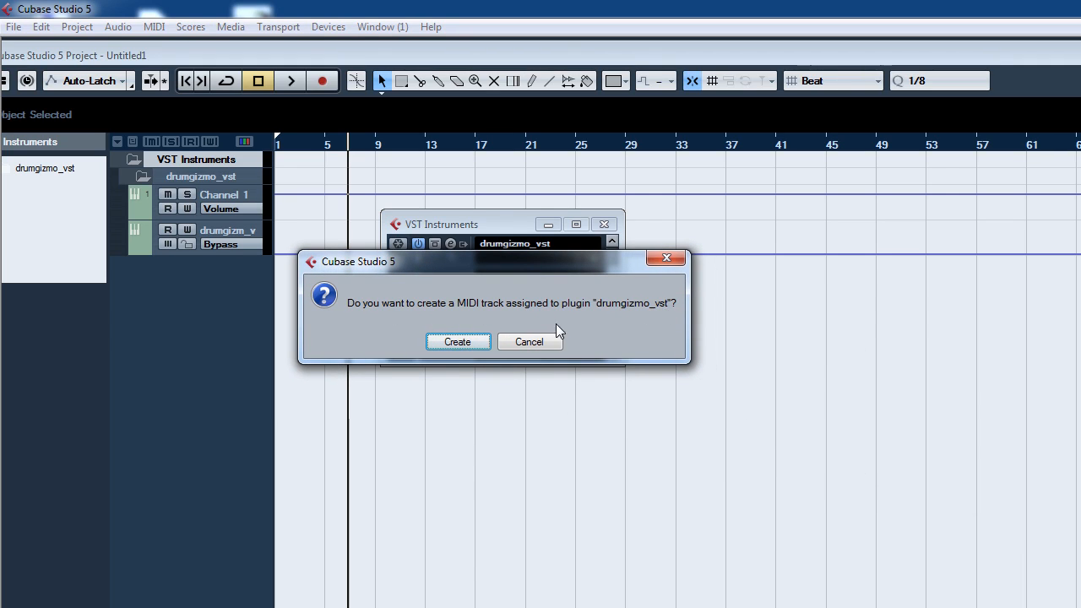
Step: Create a MIDI track assigned to the drumgizmo_vst plugin and move the DrumGizmo window into view
left_click(448, 342)
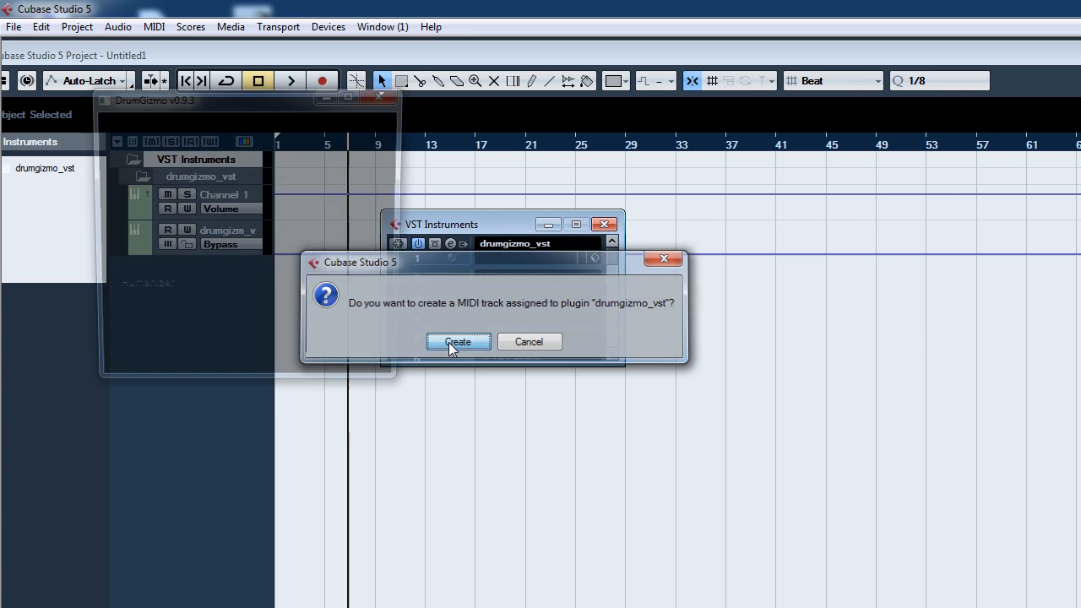
left_click_drag(242, 93, 484, 149)
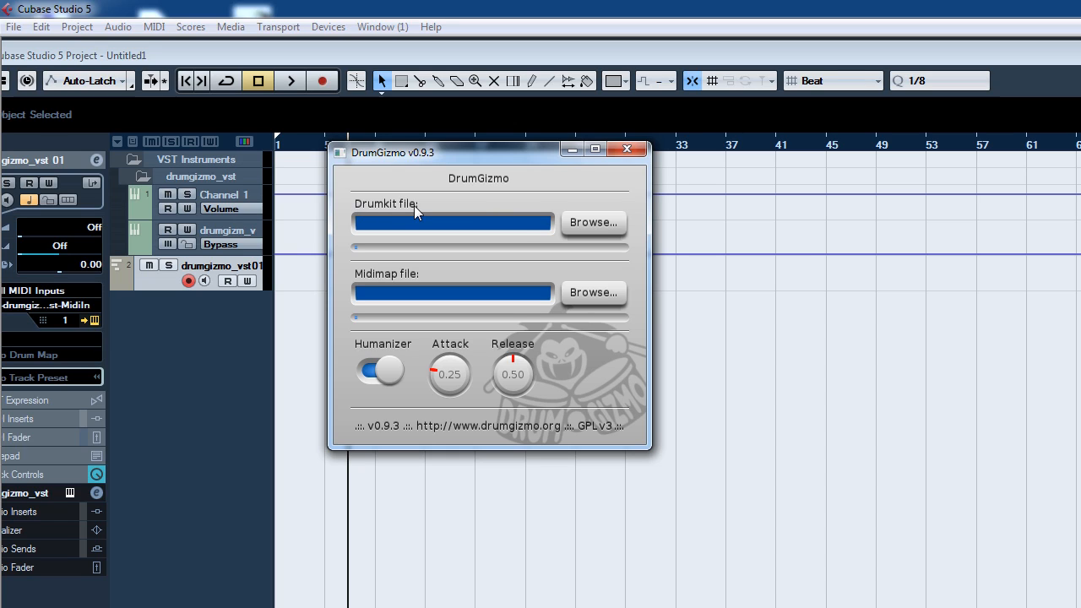
Step: Load DRSKit.xml from C:\Program Files (x86)\DrumGizmo\DRSKit as the DrumGizmo drumkit file
left_click(594, 223)
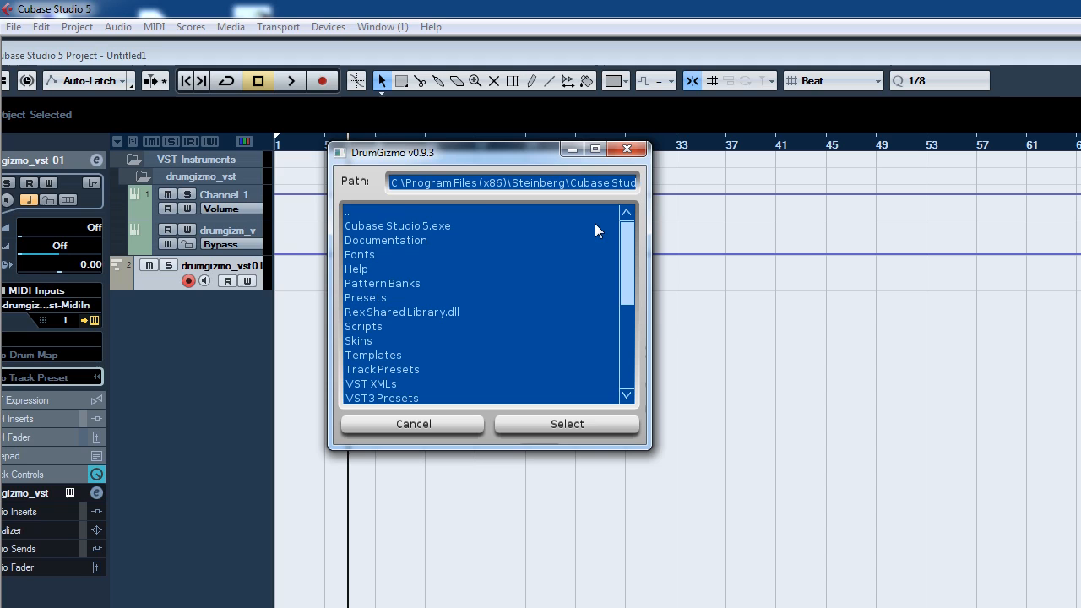
double_click(362, 211)
double_click(363, 212)
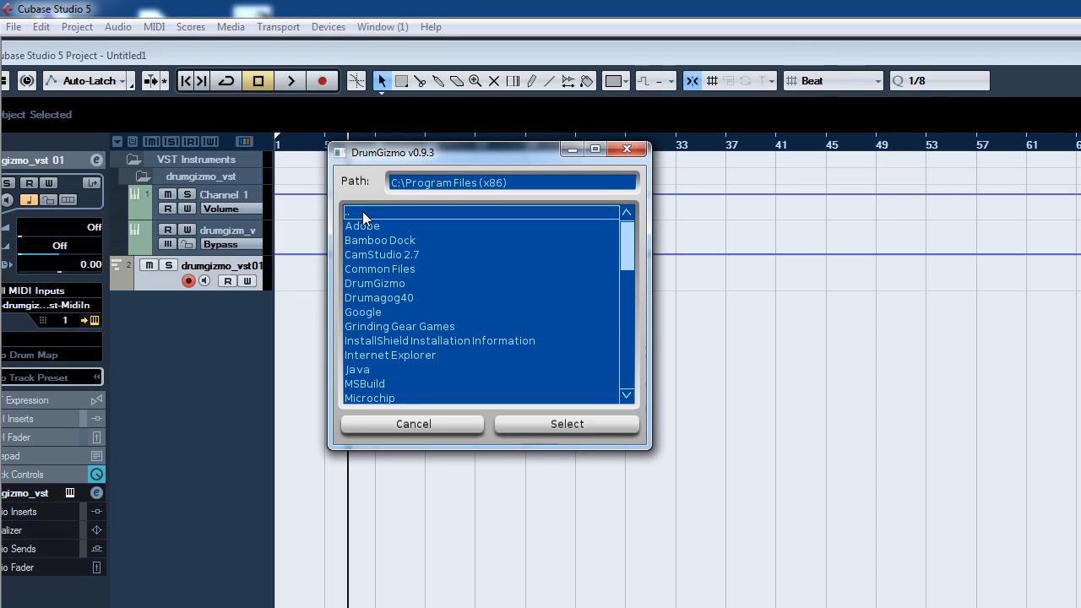
double_click(382, 283)
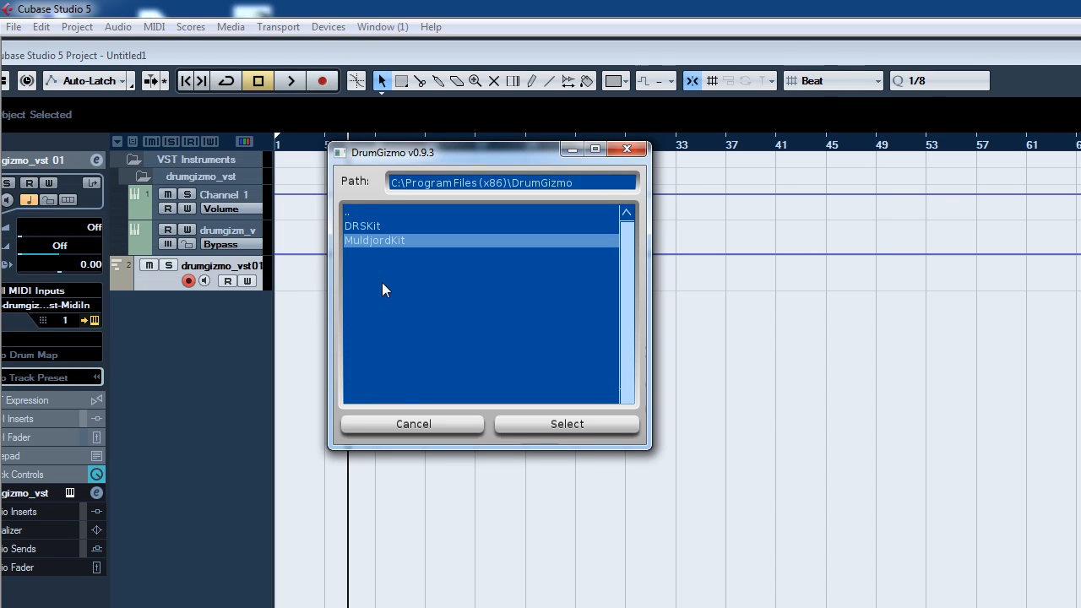
double_click(362, 226)
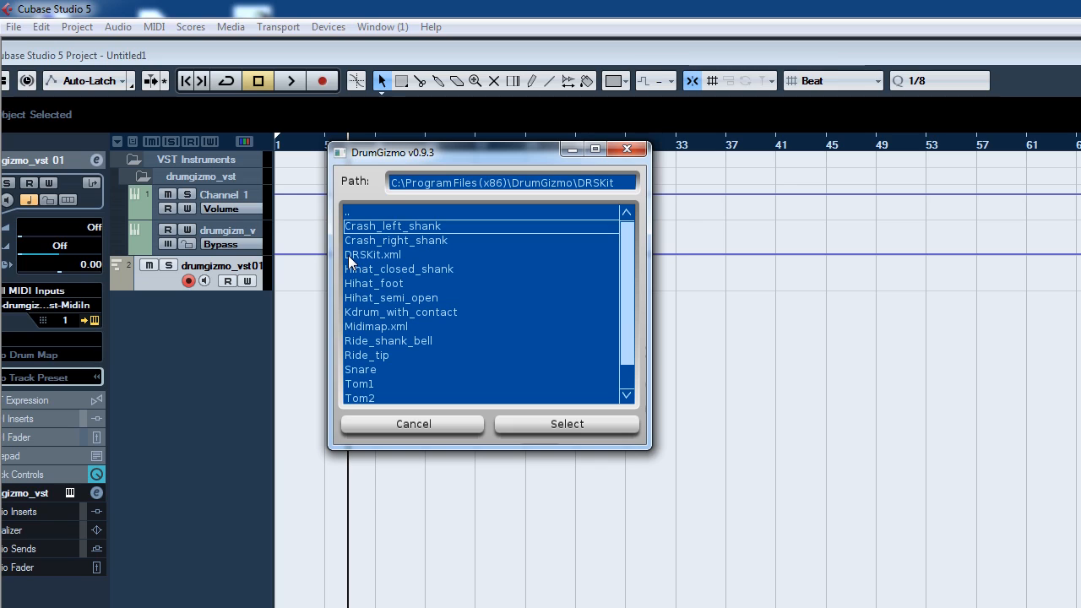
left_click(349, 256)
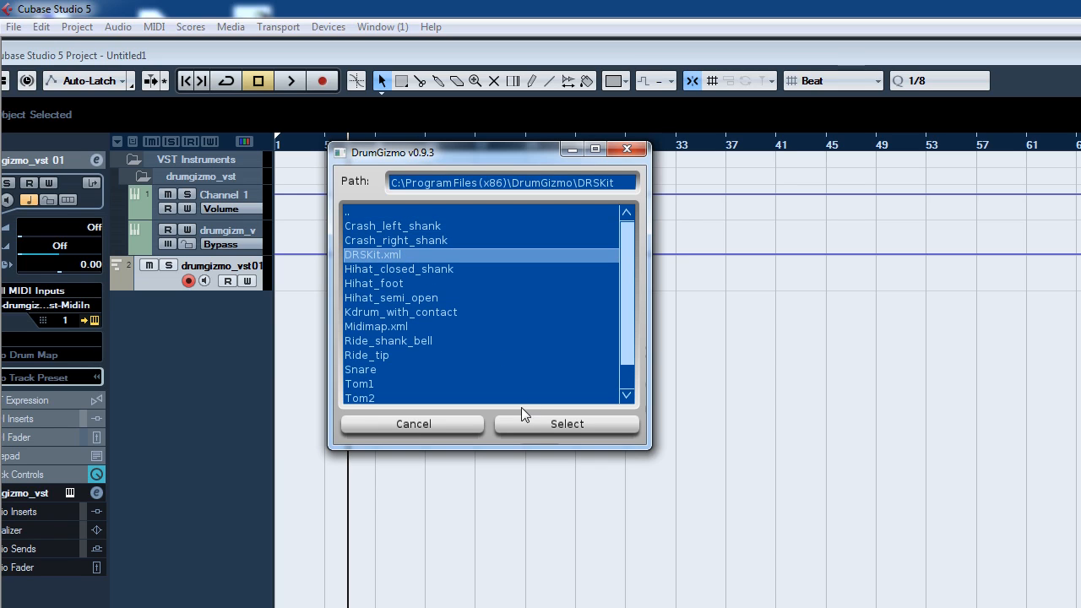
left_click(565, 425)
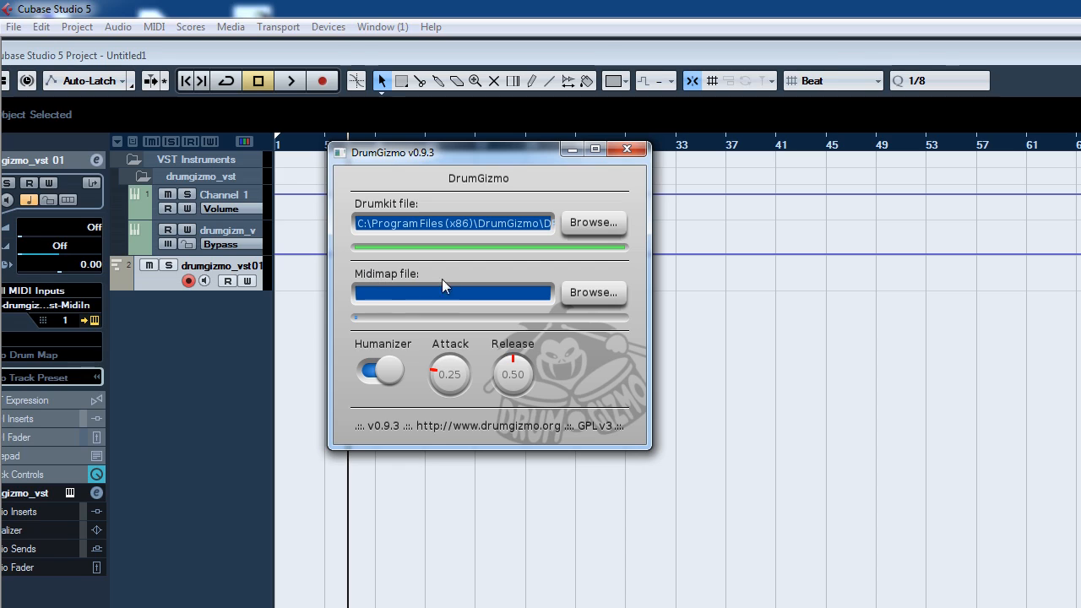
Step: Load Midimap.xml from the same DRSKit folder as the midimap file, then close the plugin windows
left_click(584, 293)
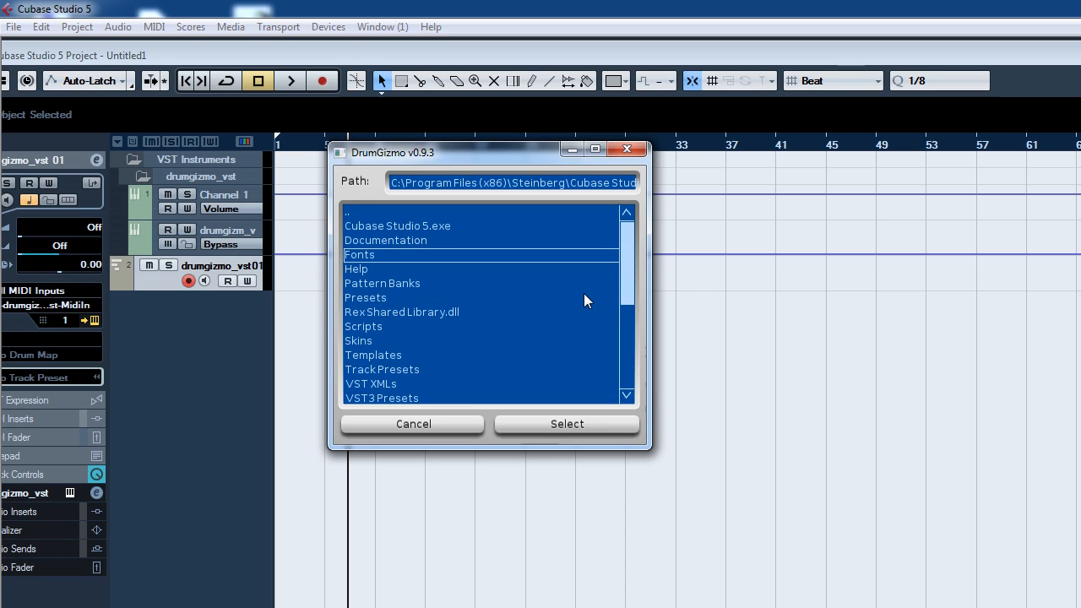
double_click(354, 212)
double_click(354, 212)
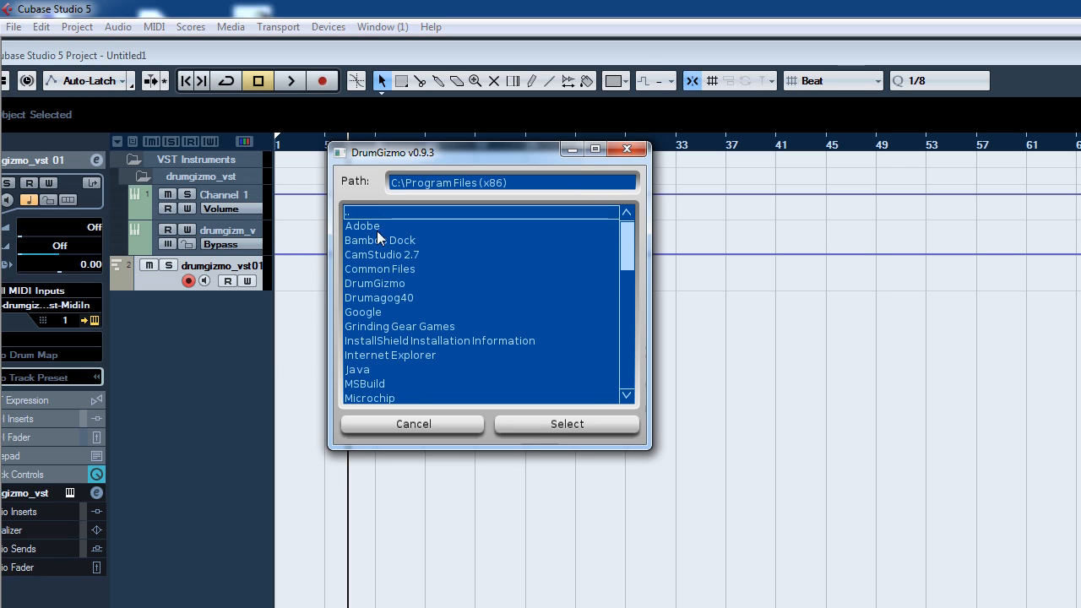
double_click(369, 283)
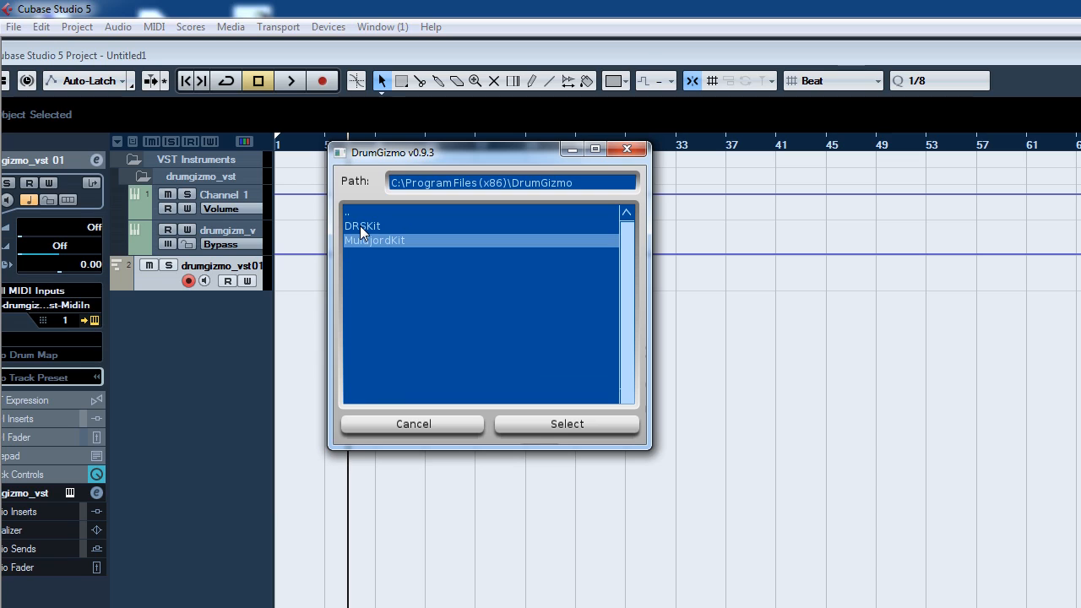
double_click(360, 225)
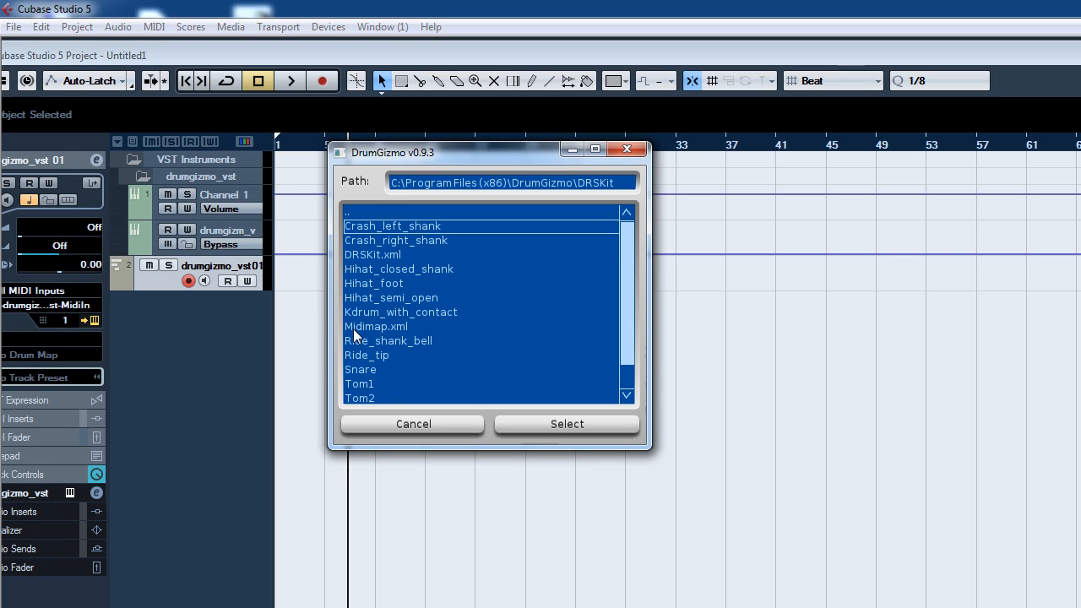
left_click(358, 325)
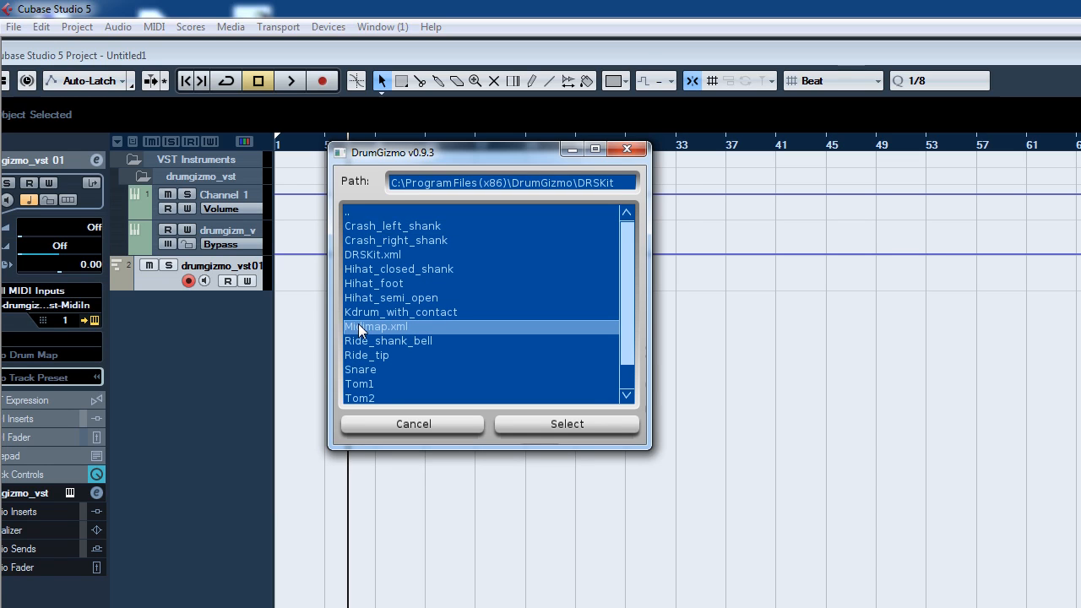
left_click(561, 425)
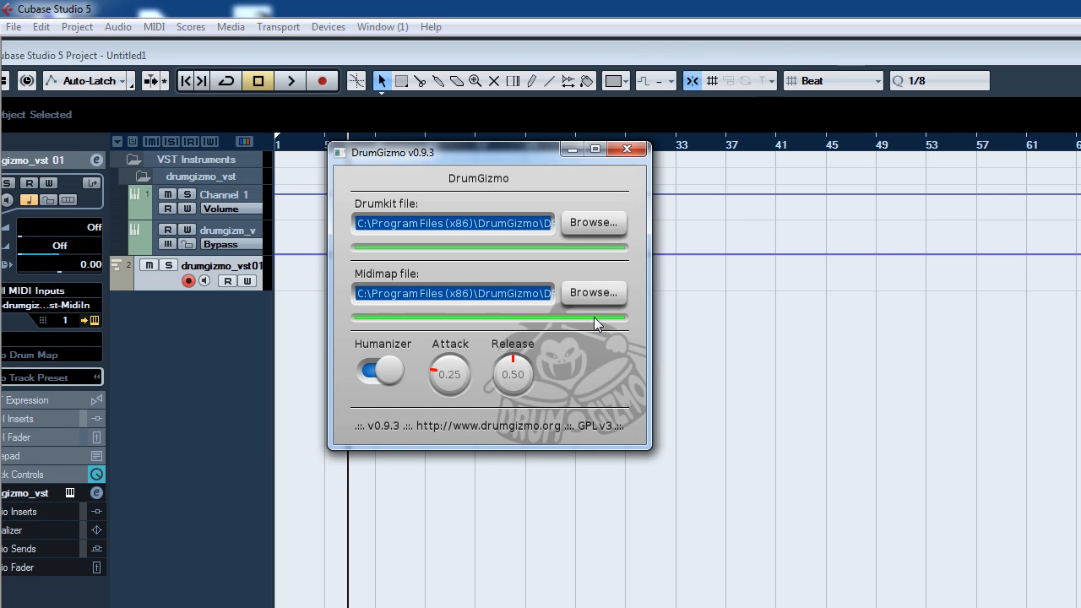
left_click(626, 151)
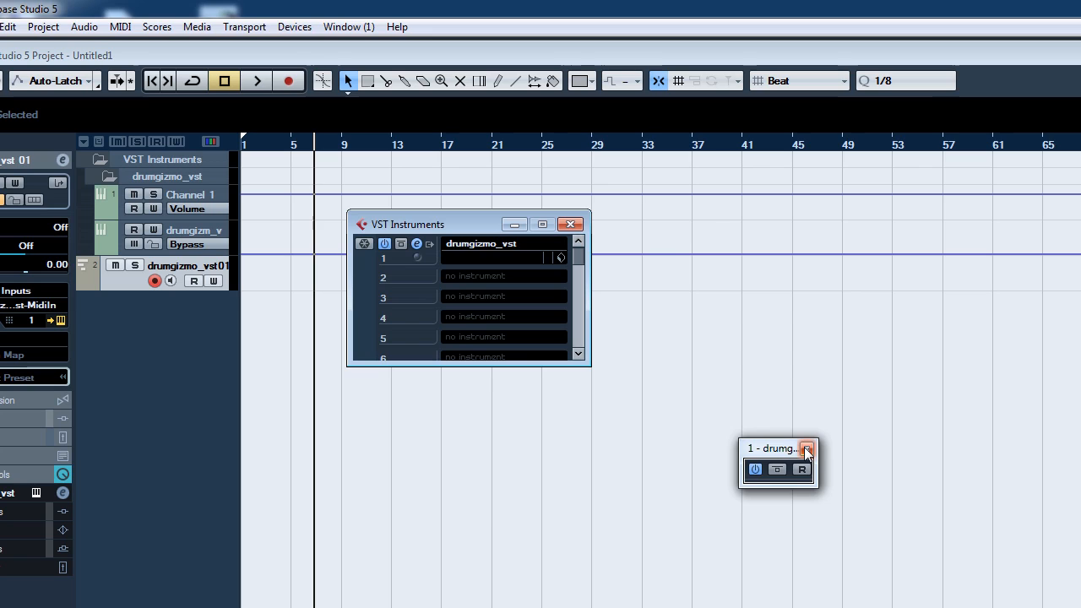
left_click(806, 449)
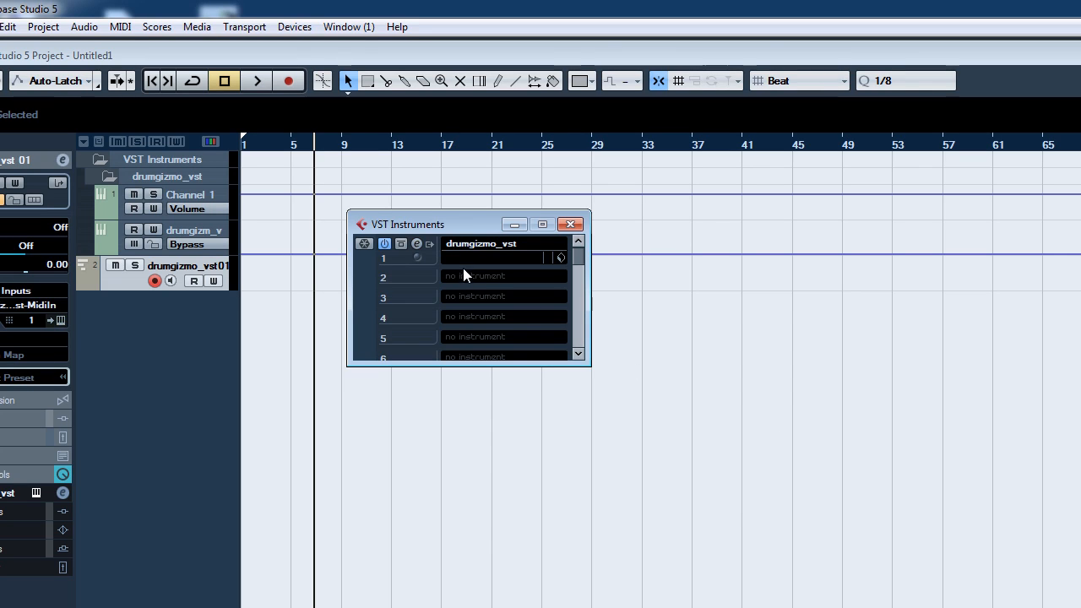
Step: Activate all outputs of the drumgizmo_vst instrument and deactivate the Channel 16 output
left_click(429, 245)
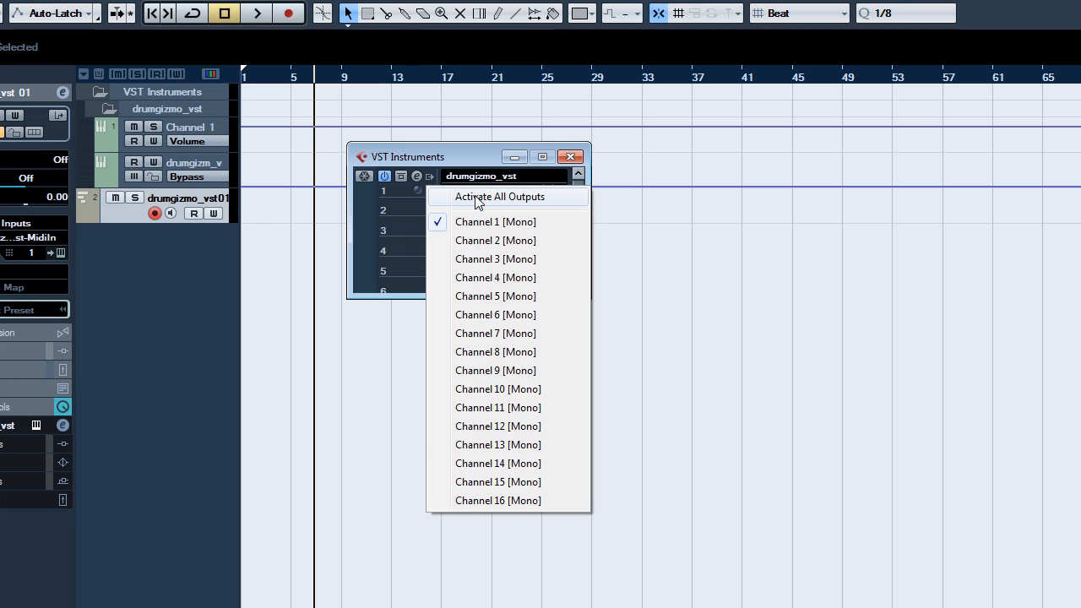
left_click(542, 197)
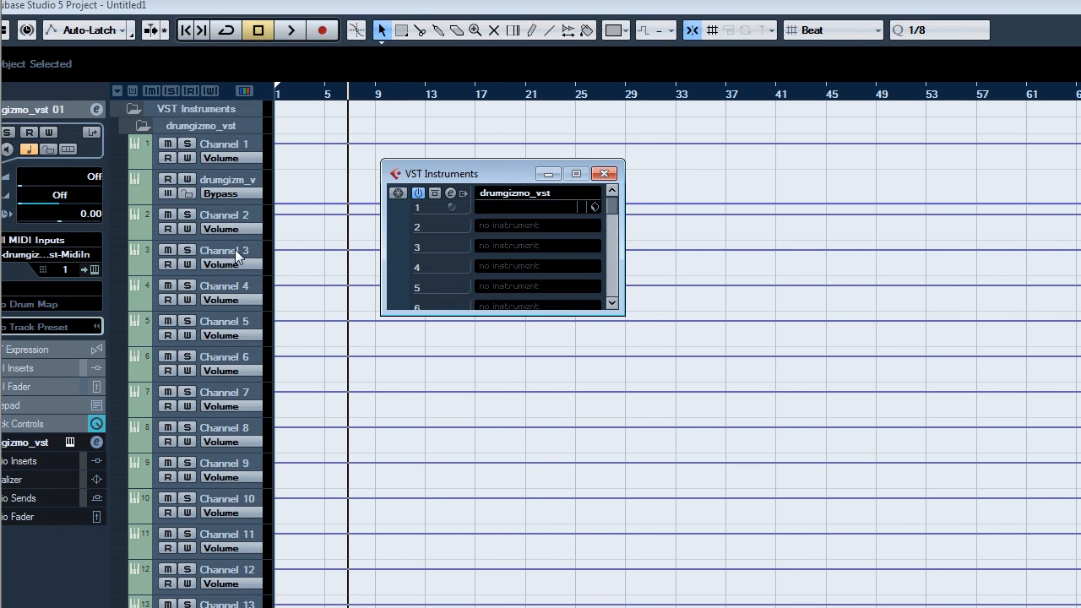
left_click(462, 193)
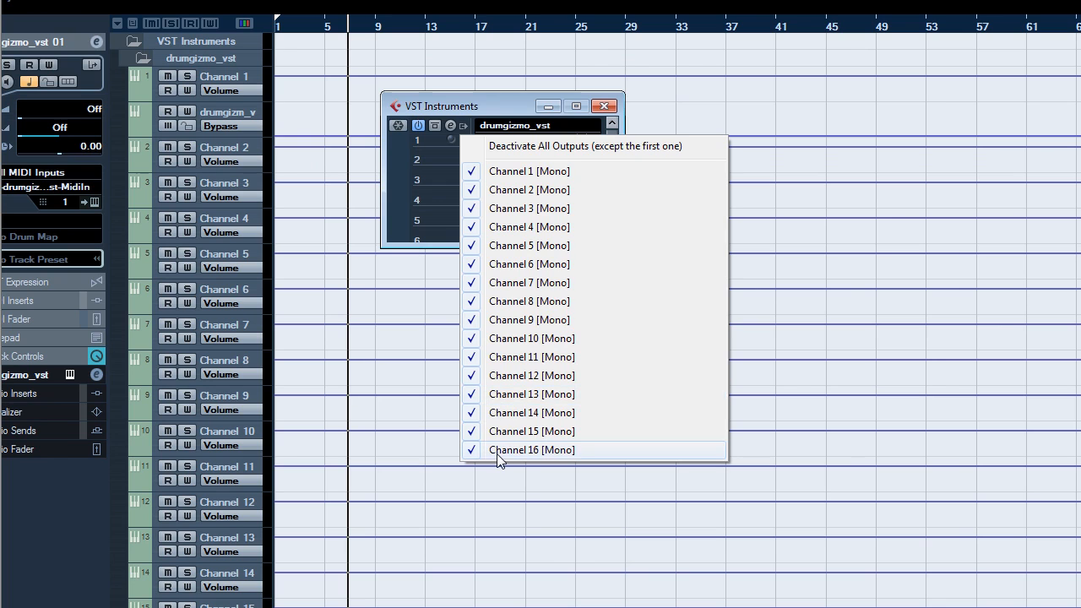
left_click(497, 450)
left_click(774, 386)
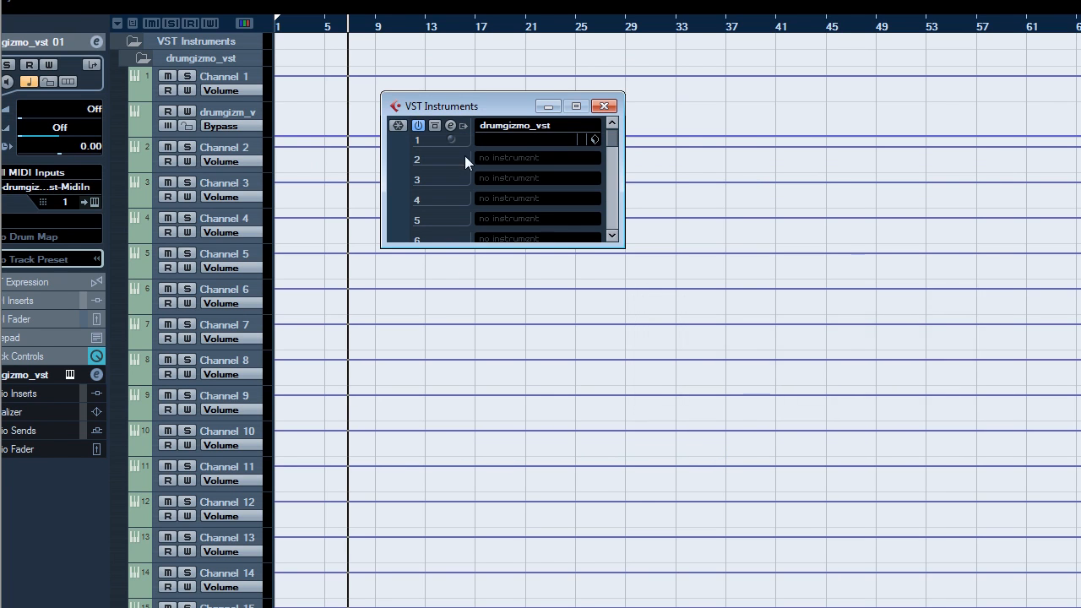
Step: Deactivate the Channel 15 and Channel 14 outputs of drumgizmo_vst
left_click(462, 159)
left_click(473, 466)
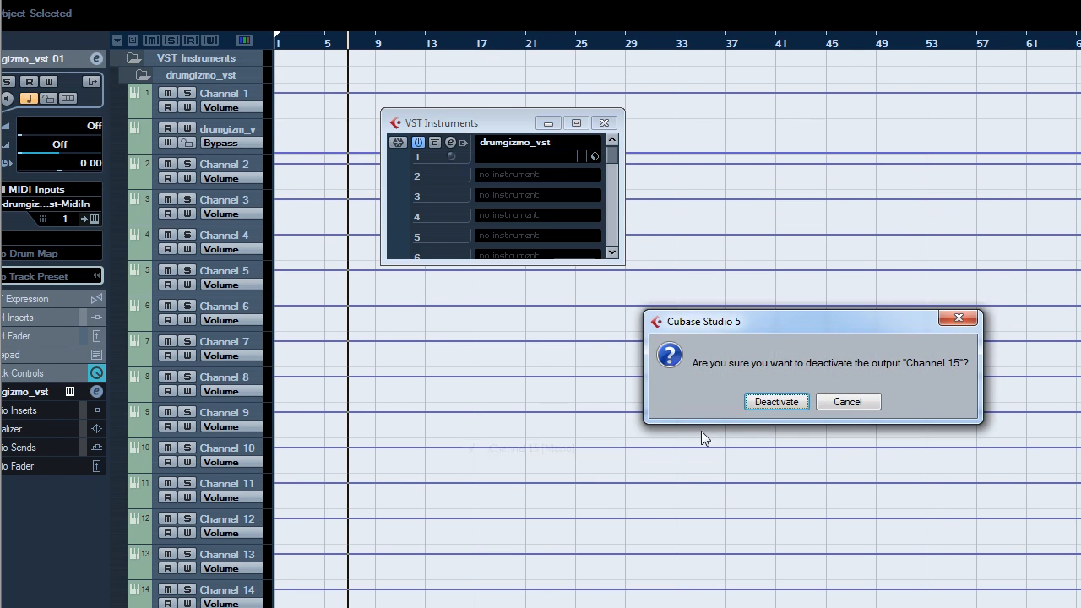
left_click(775, 400)
left_click(463, 142)
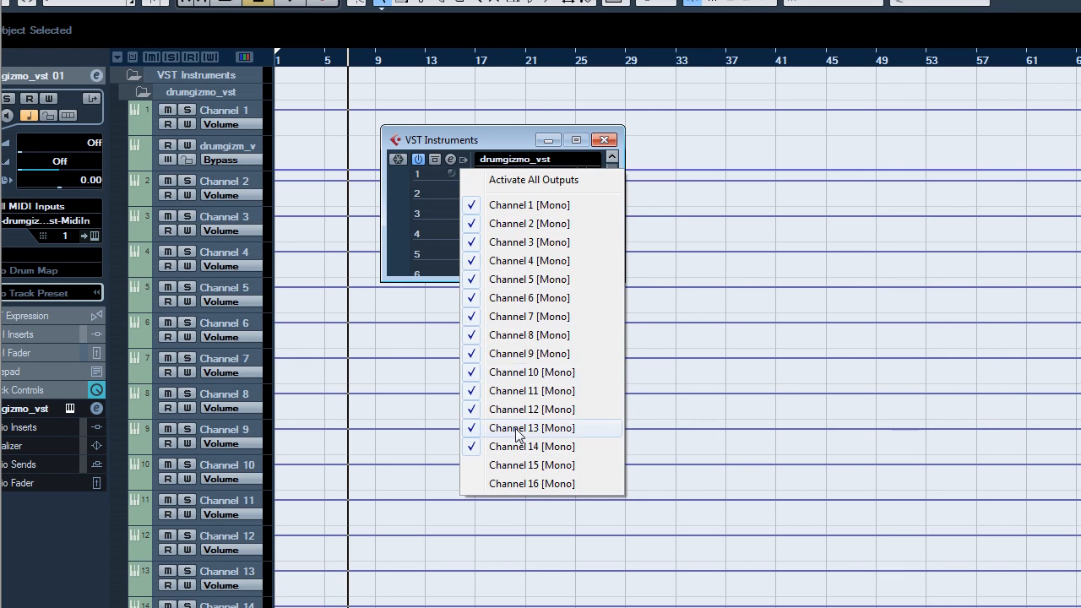
left_click(522, 452)
left_click(775, 419)
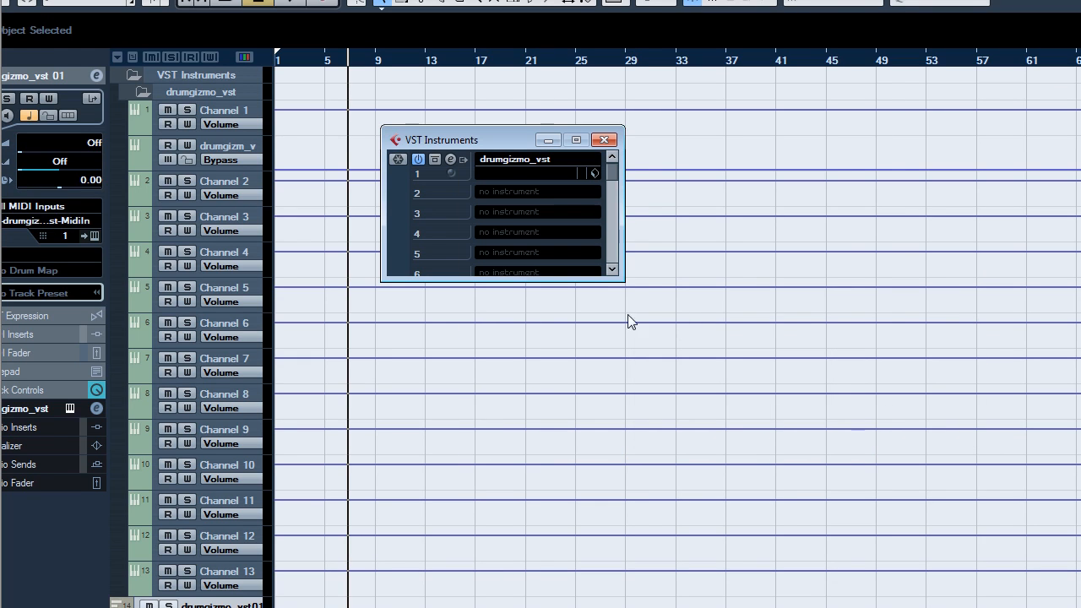
Step: Review the instrument's active outputs list and close the VST Instruments window
left_click(463, 159)
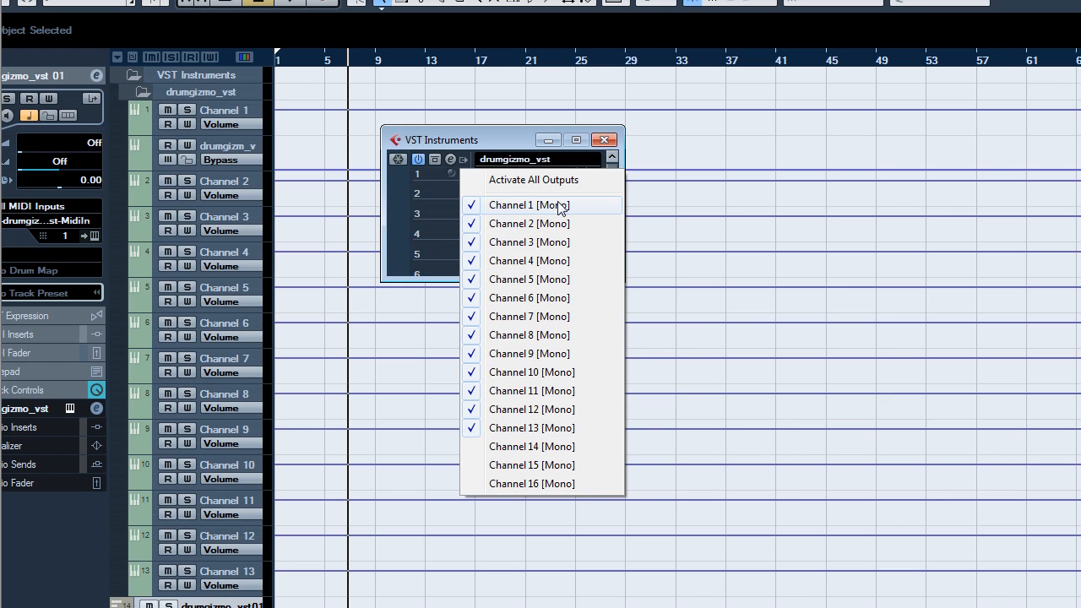
left_click(496, 141)
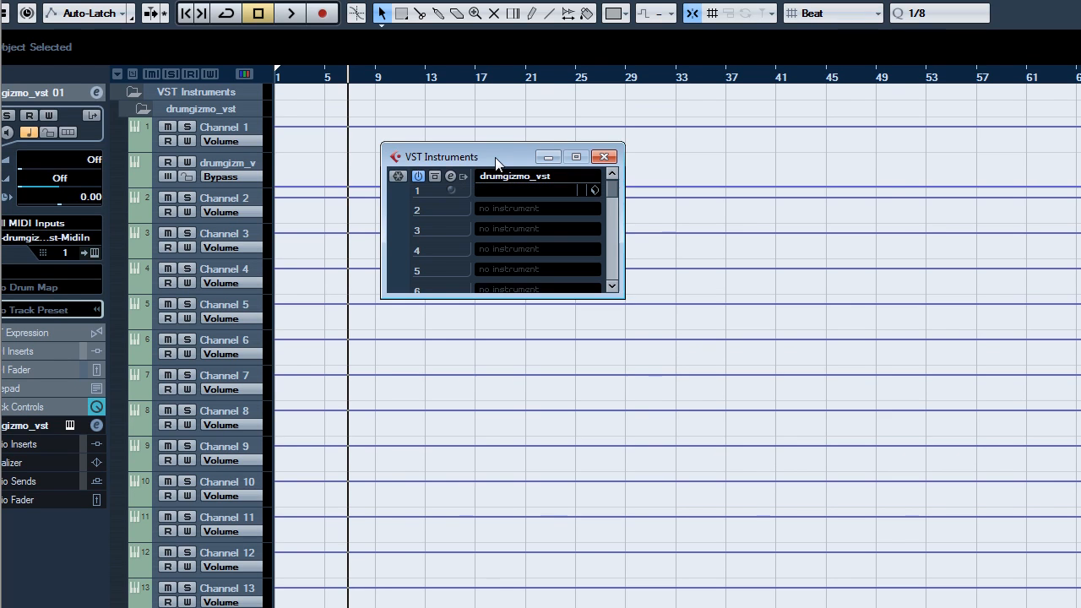
left_click(606, 158)
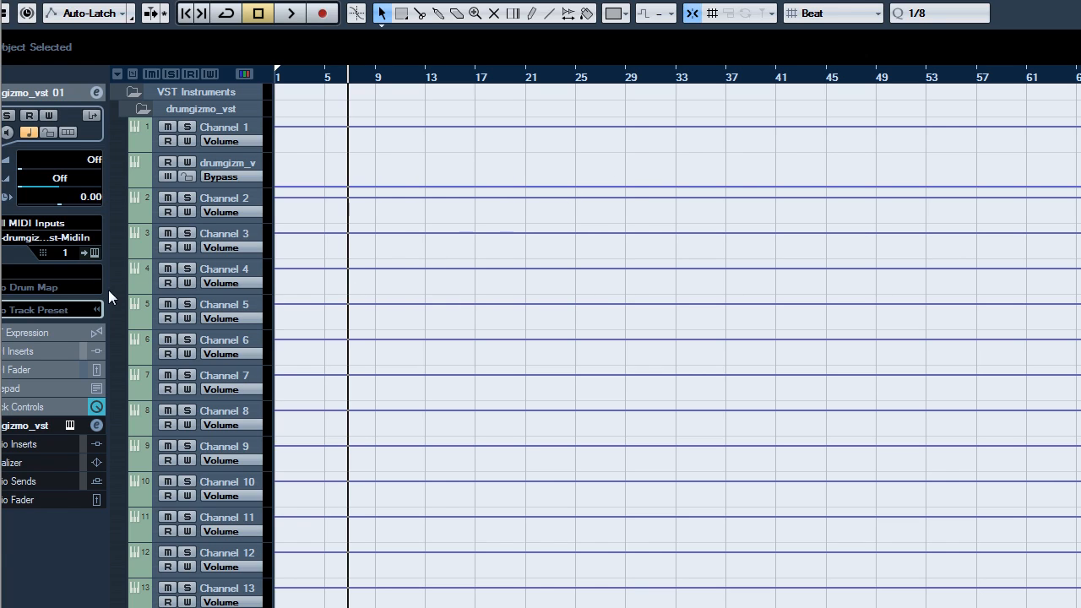
Step: Assign the GM Map drum map to the drumgizmo_vst MIDI track
left_click(40, 286)
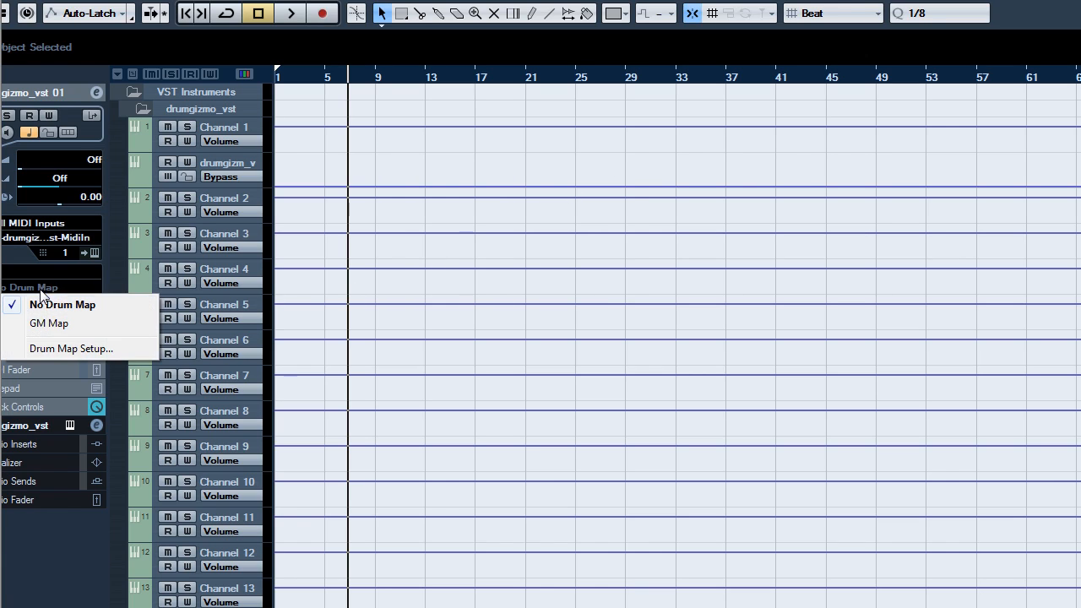
left_click(71, 325)
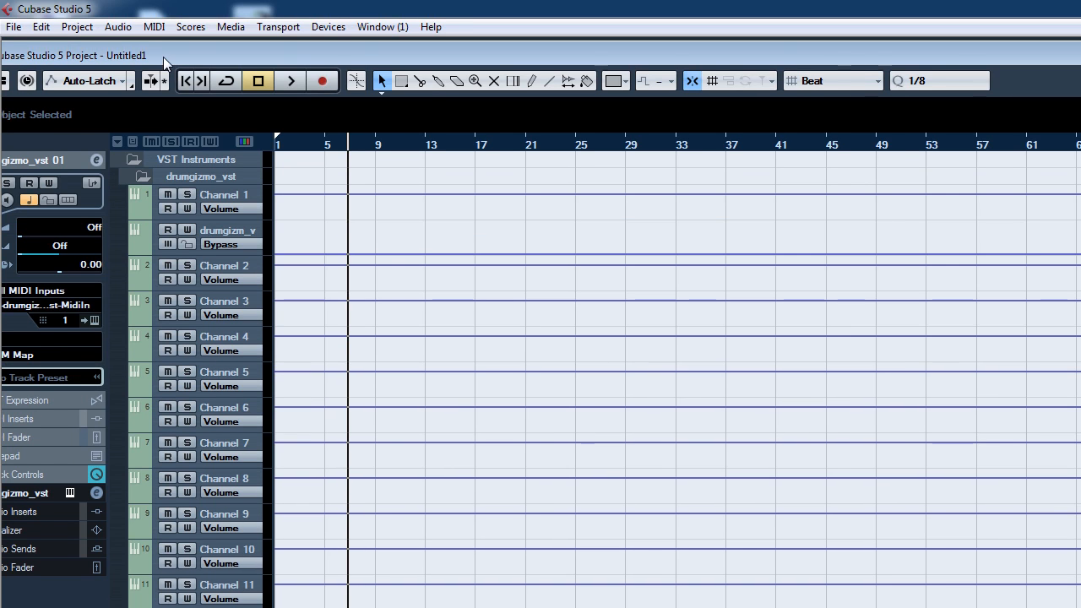
Step: Draw a MIDI part from bar 5 to bar 9 on the drumgizmo_vst01 track
double_click(163, 56)
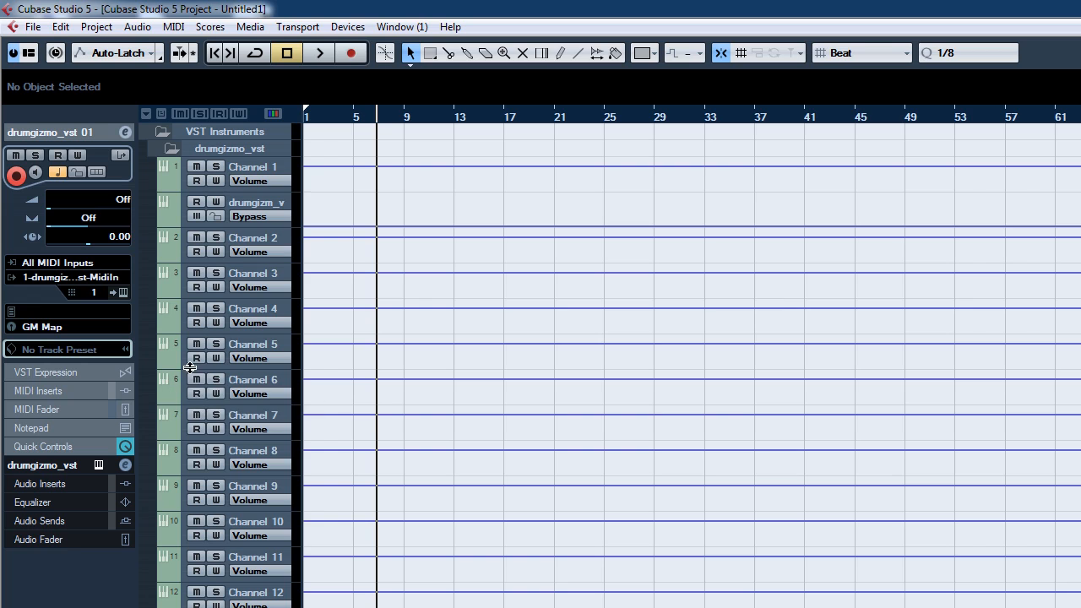
left_click(559, 53)
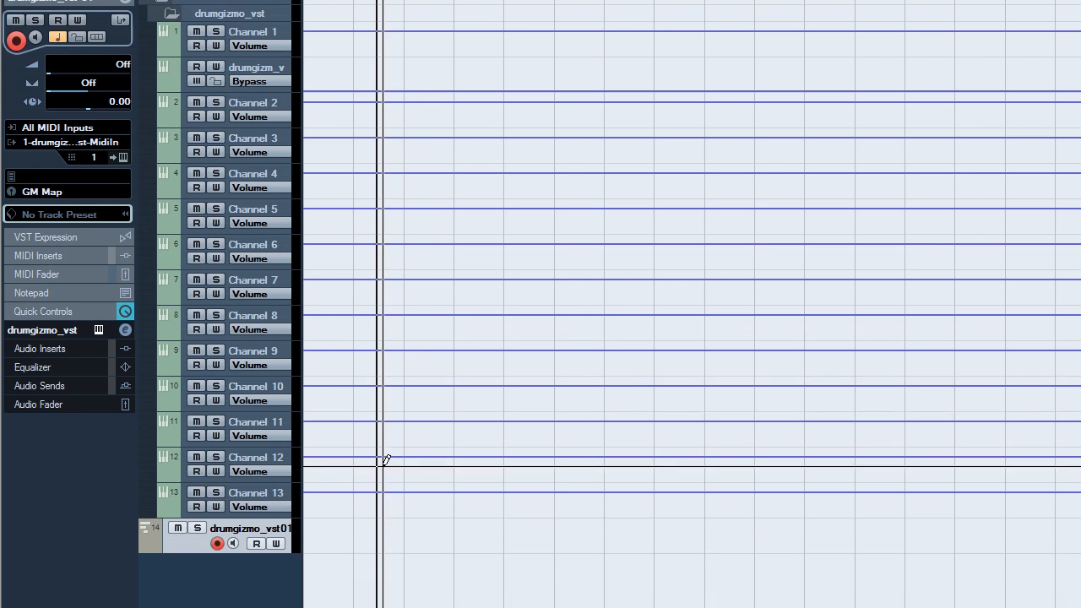
left_click_drag(355, 522, 404, 520)
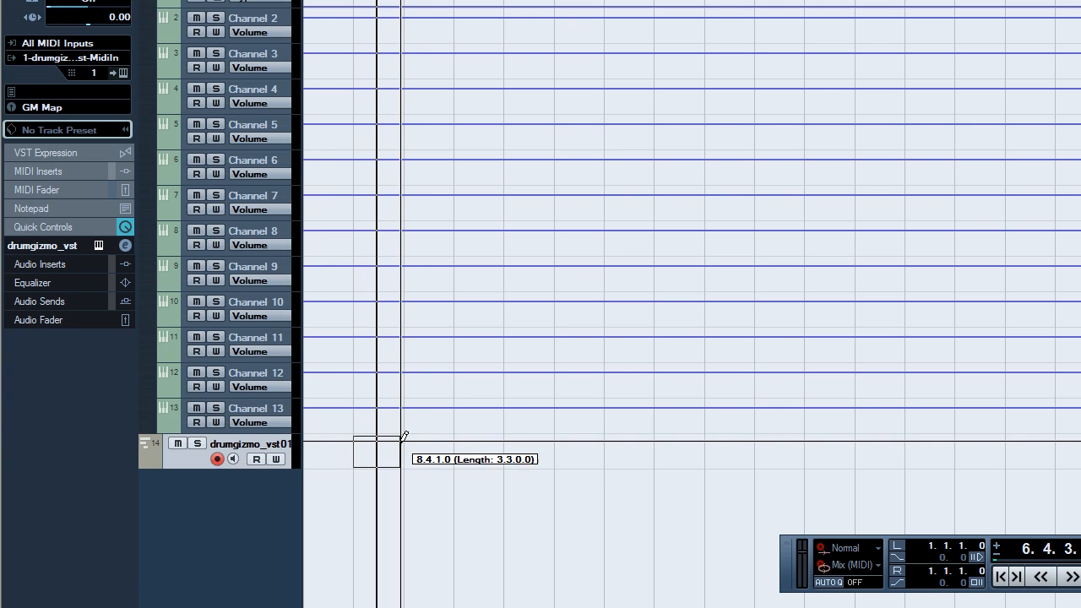
left_click_drag(404, 436, 405, 435)
right_click(402, 412)
left_click(401, 420)
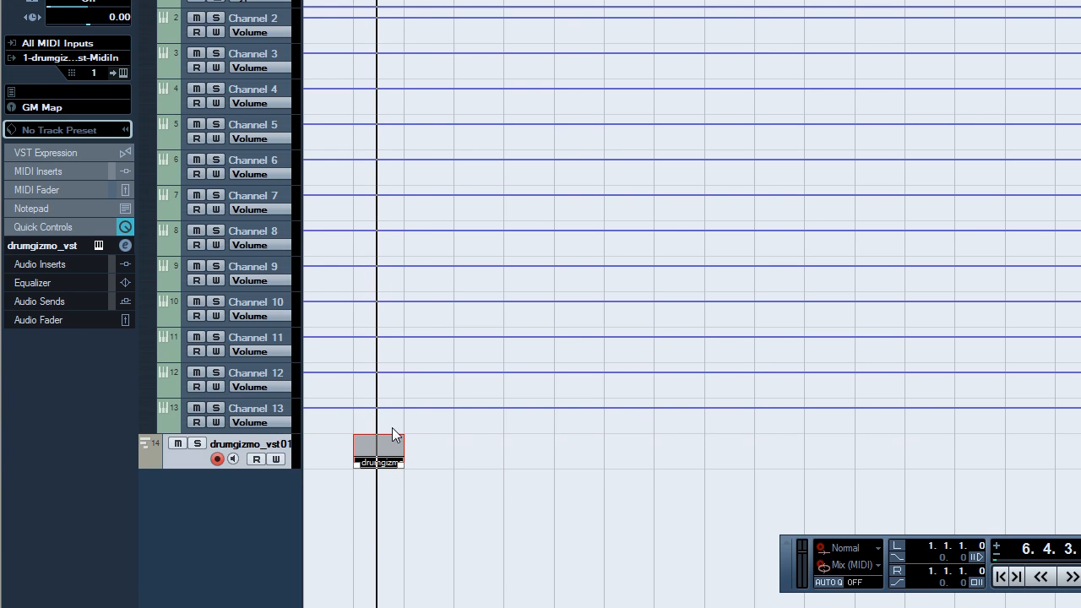
Step: Open the drumgizmo_vst01 MIDI part in the Drum Editor and audition the snare, hi-hat, crash and ride sounds
double_click(373, 454)
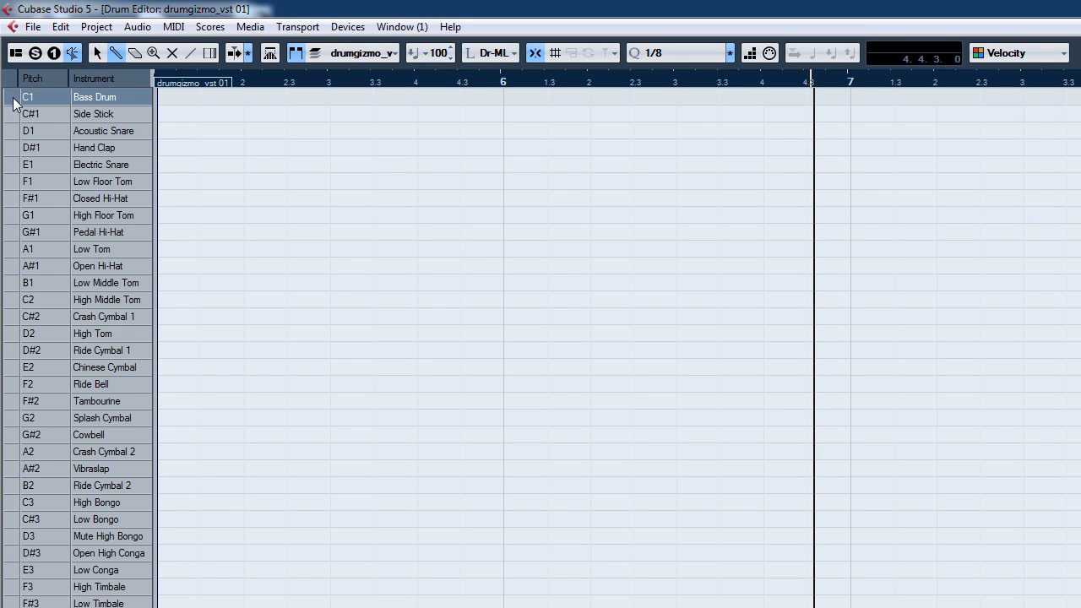
left_click(13, 130)
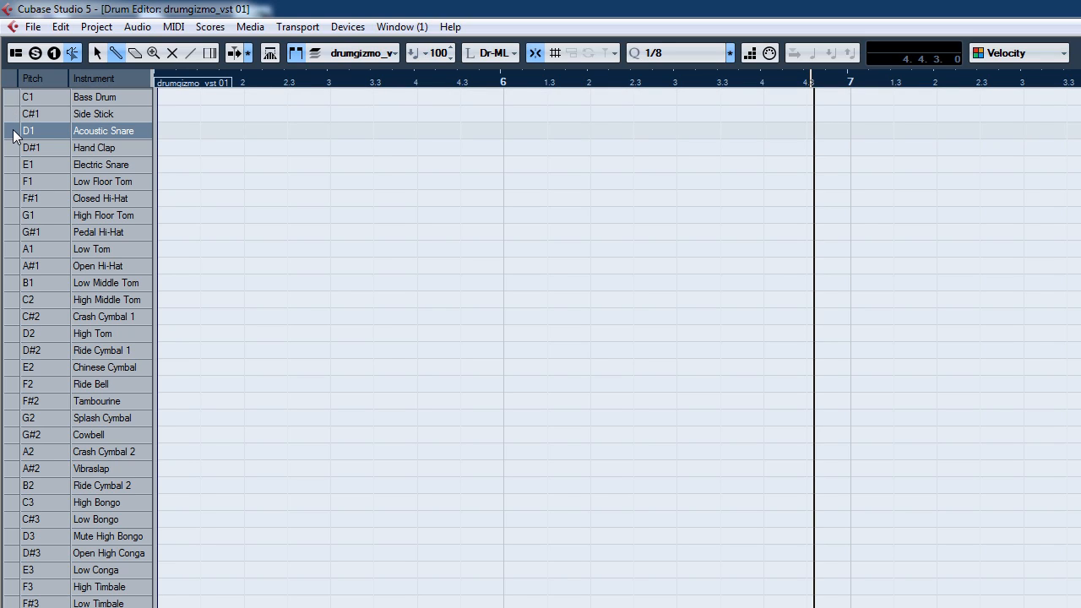
left_click(11, 199)
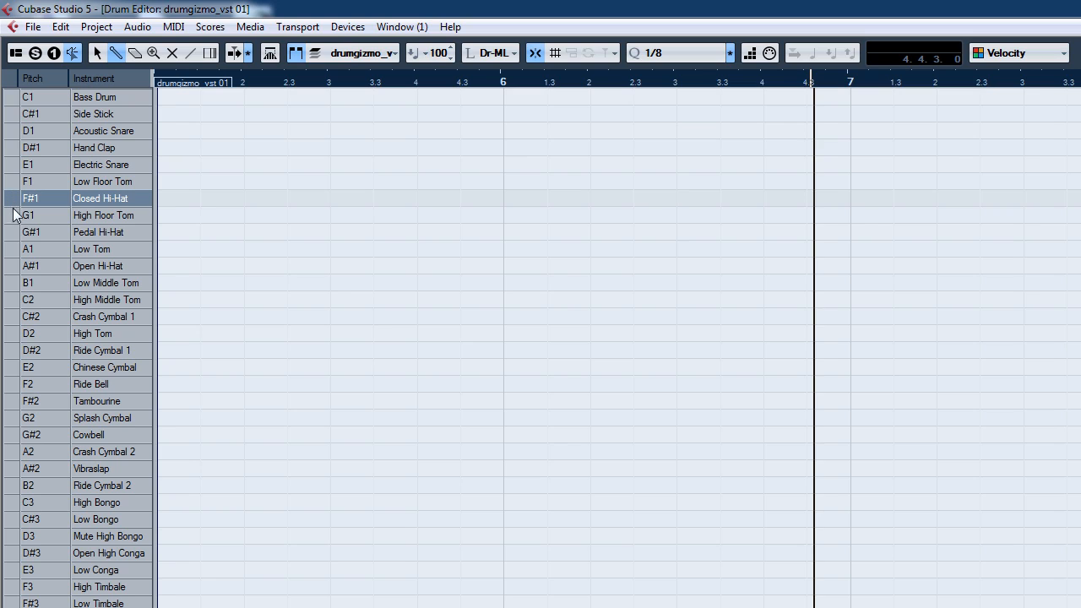
left_click(14, 231)
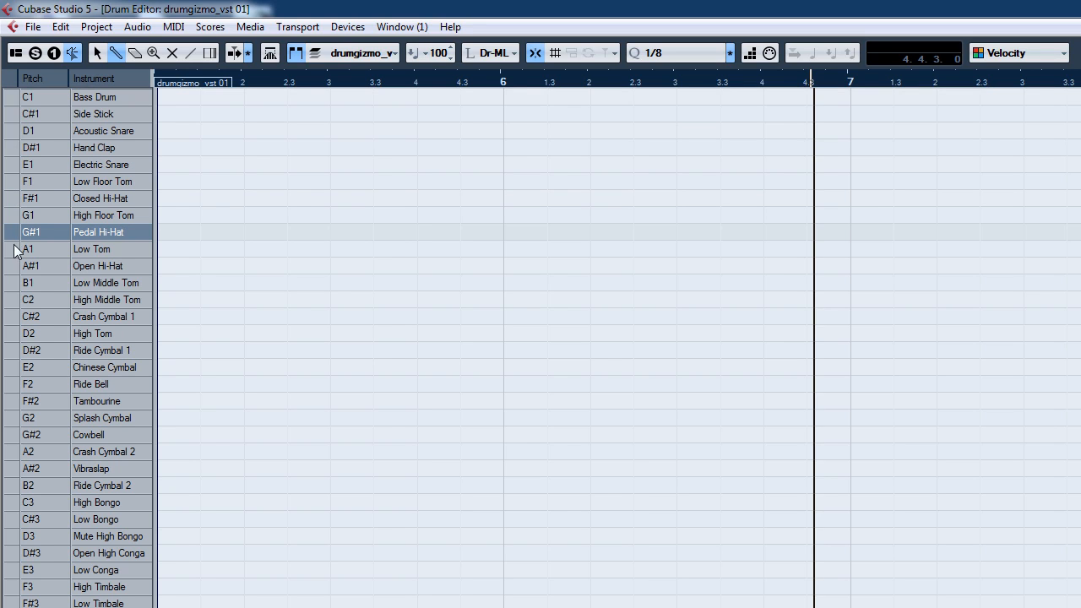
left_click(13, 267)
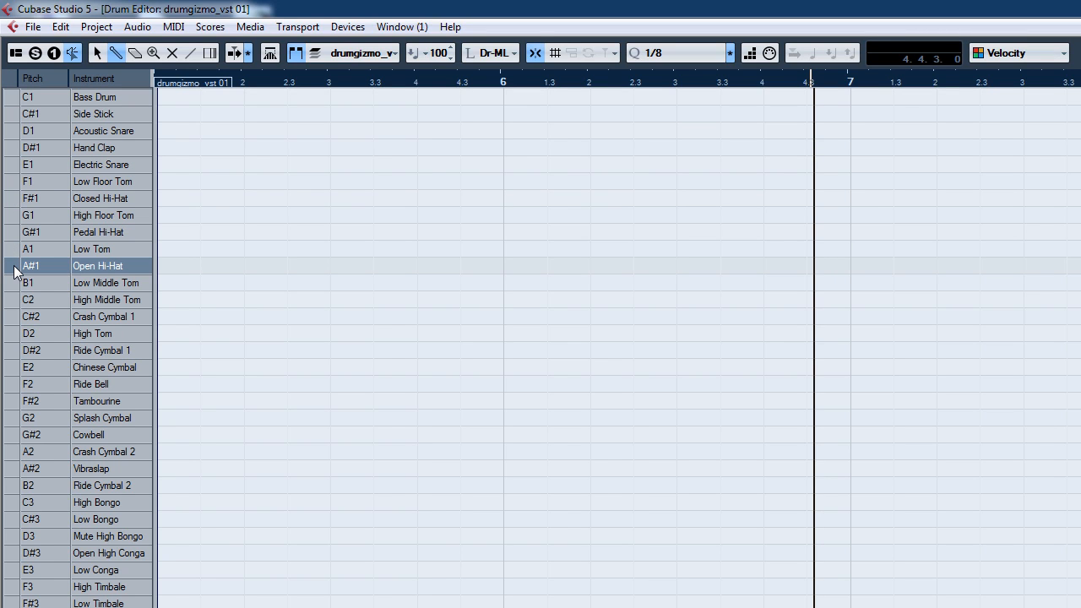
left_click(16, 317)
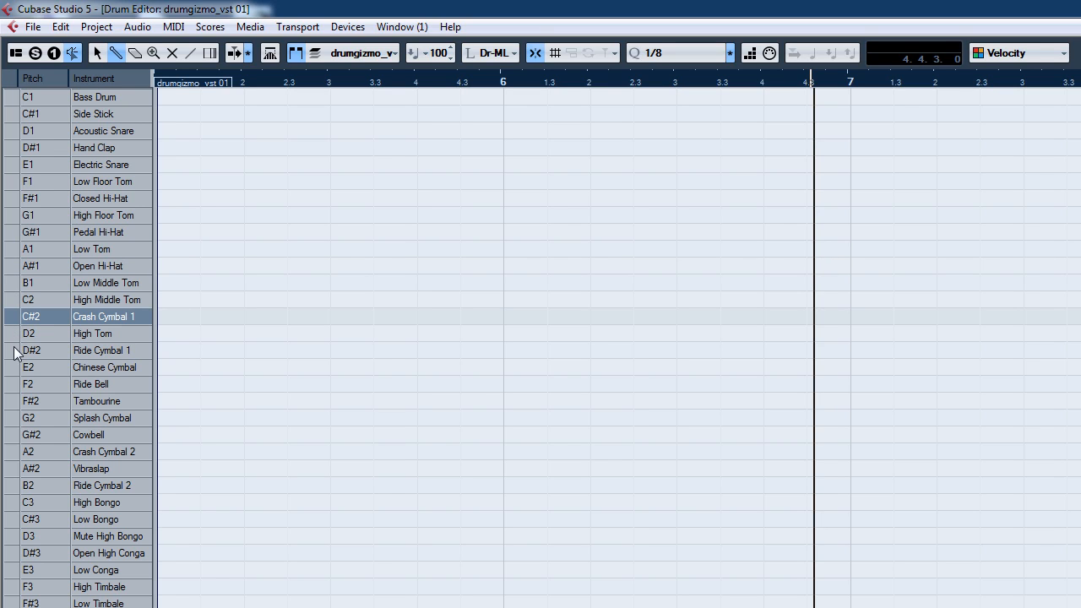
left_click(16, 450)
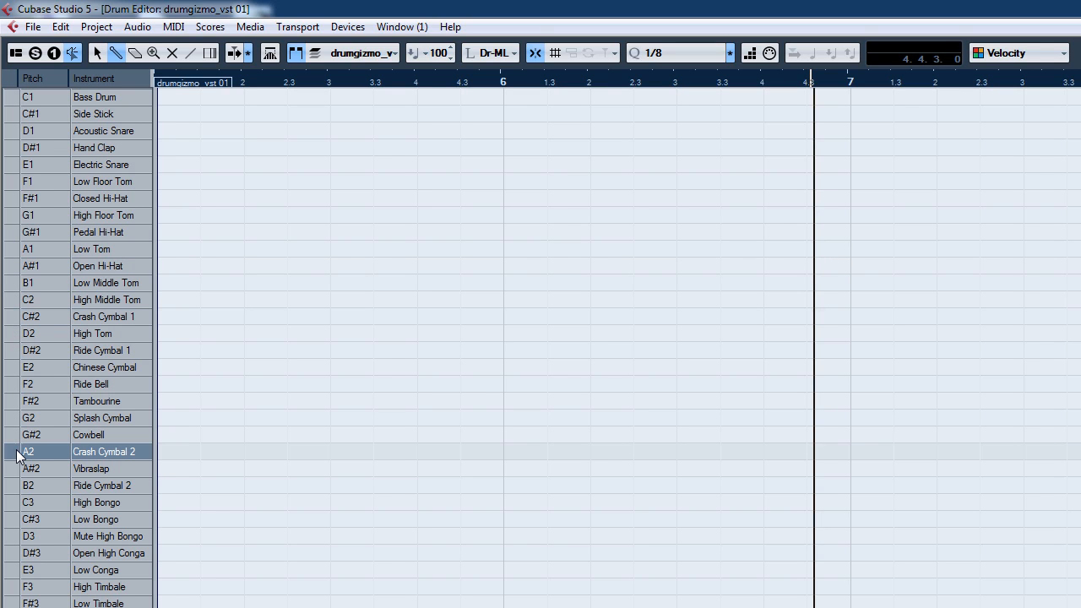
left_click(10, 353)
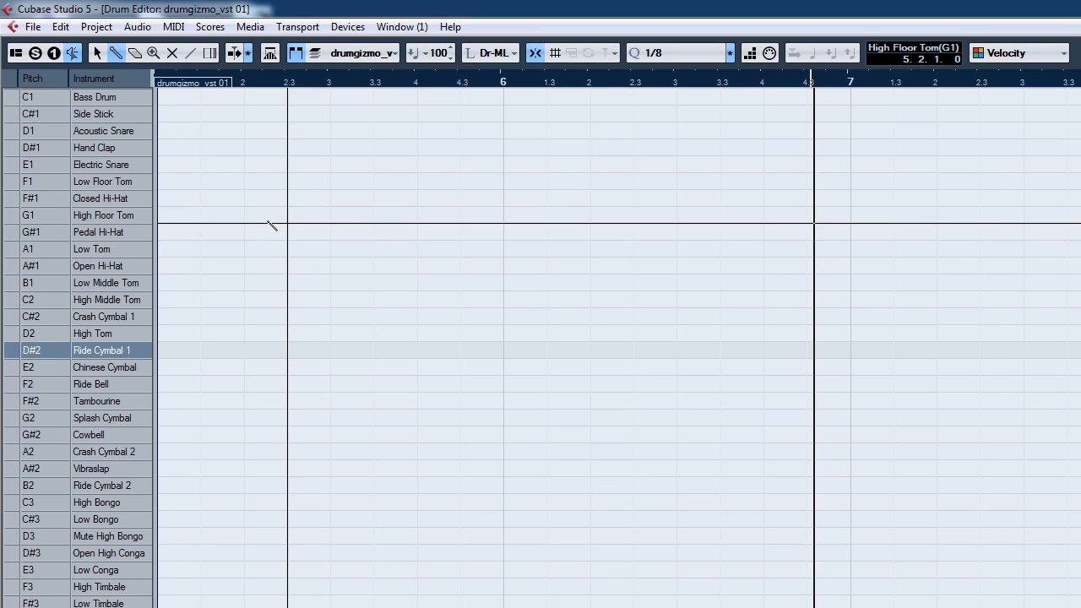
Step: Place bass drum hits on the downbeats of bars 5, 6 and 7 and acoustic snare hits on beat 3 of bars 5 and 6
left_click(164, 98)
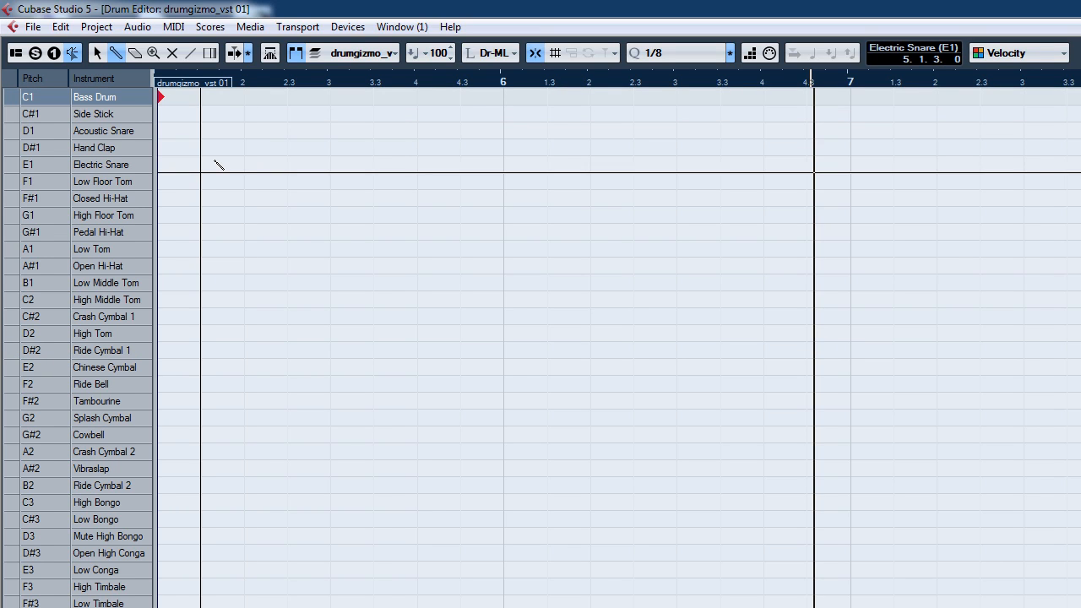
left_click(330, 131)
left_click(503, 97)
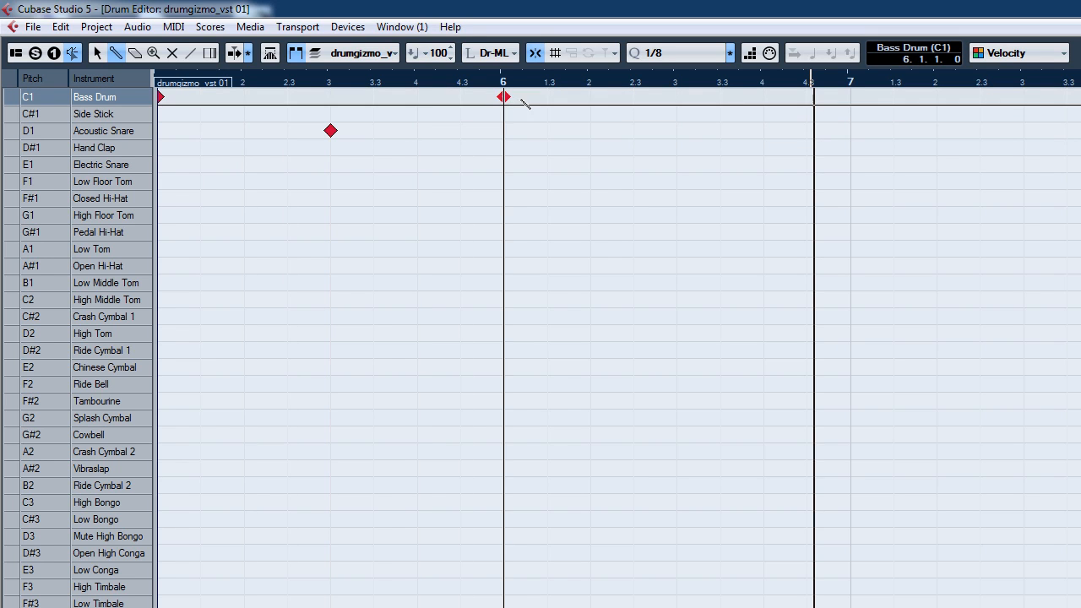
left_click(676, 131)
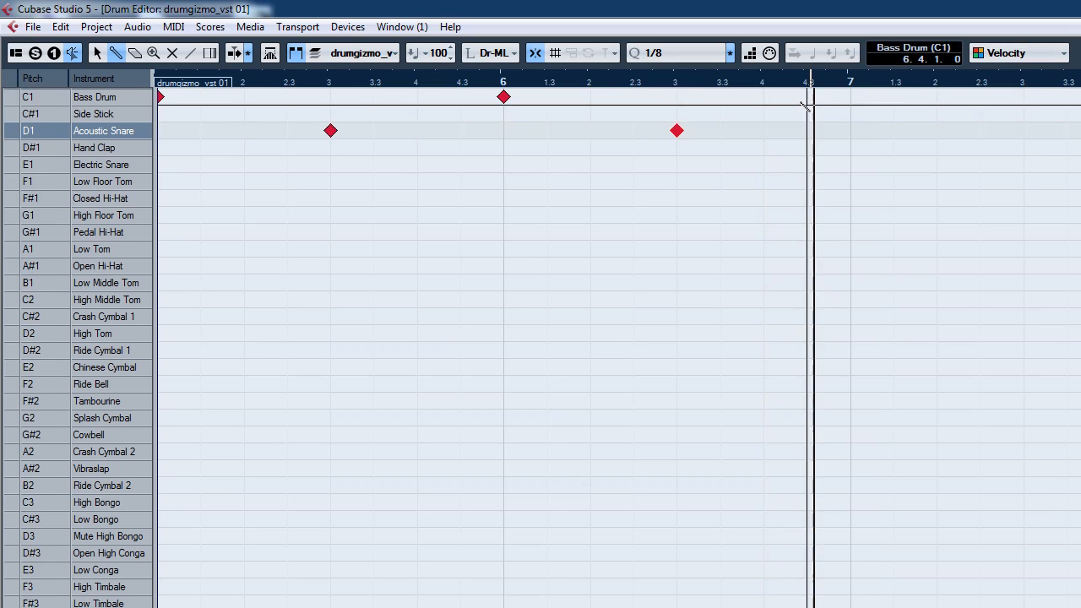
left_click(851, 97)
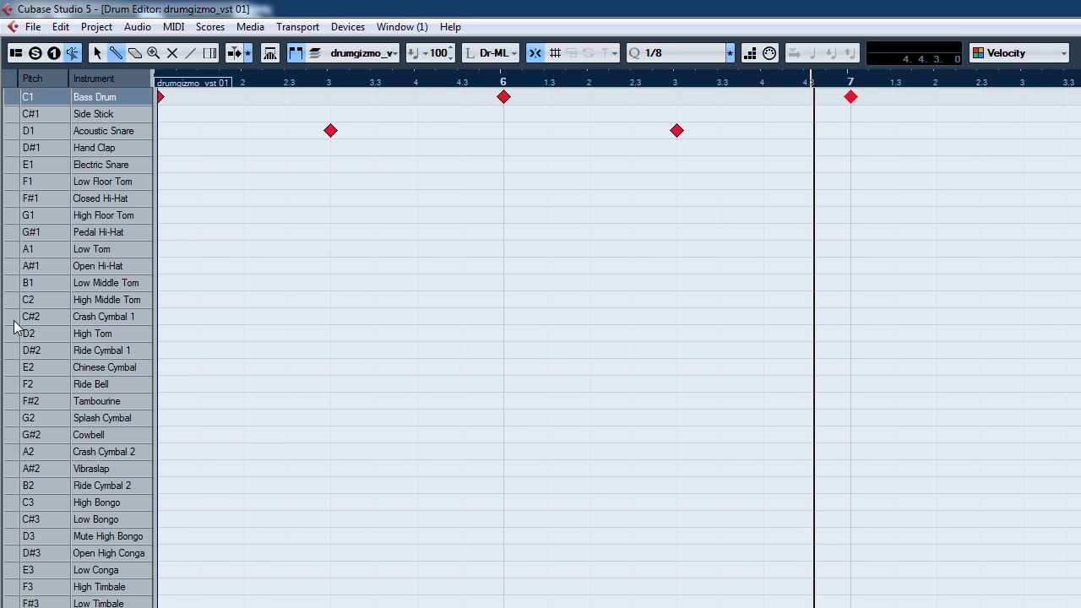
Step: Add a Crash Cymbal 1 hit at the start of bar 5 and a row of Closed Hi-Hat hits across bars 5 and 6
left_click(160, 317)
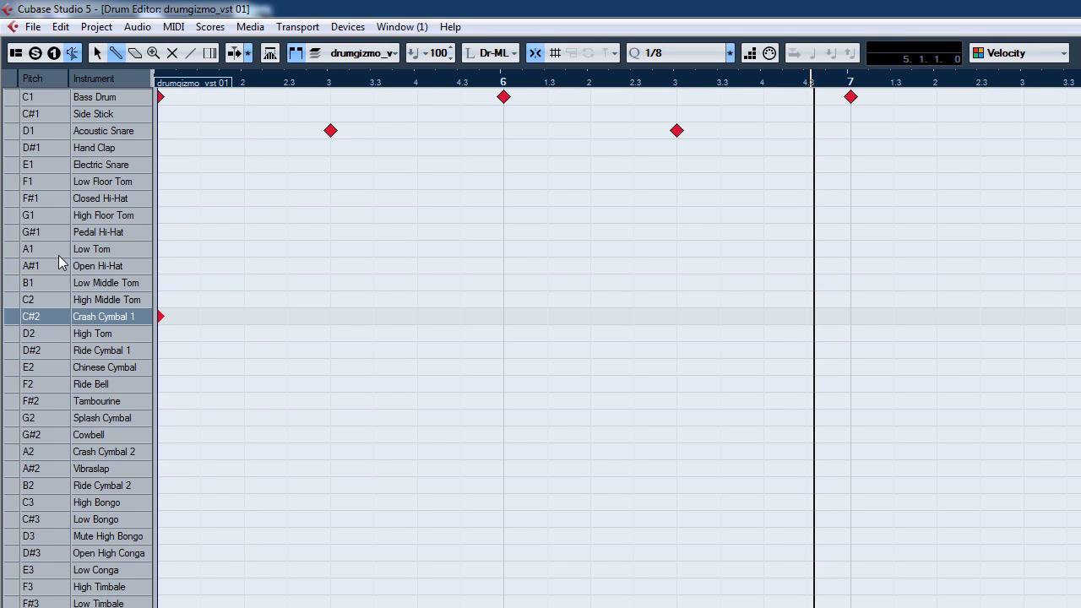
left_click(18, 199)
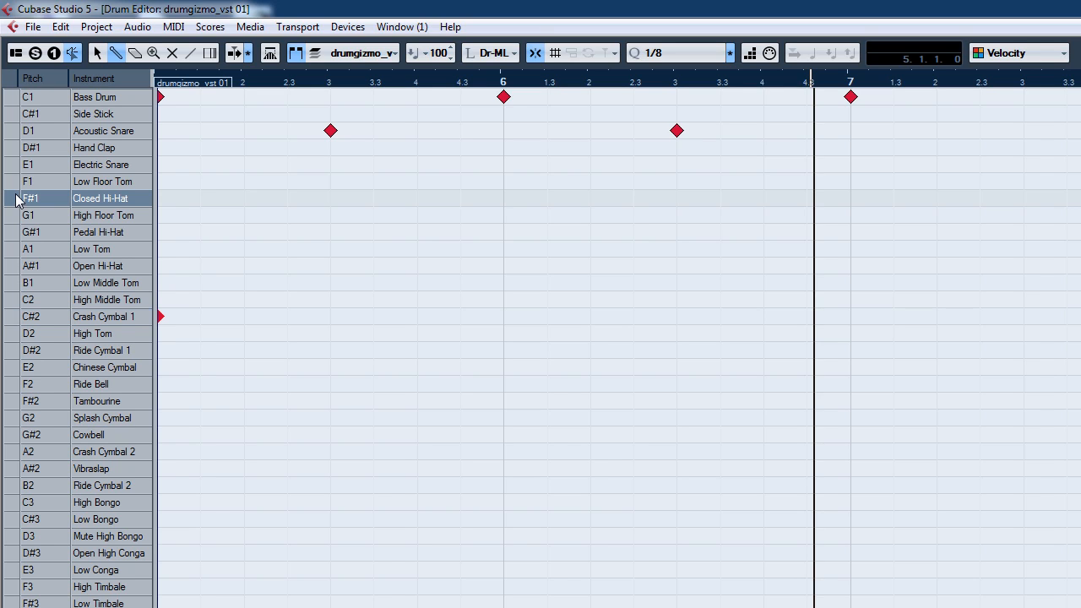
left_click(244, 198)
left_click(330, 198)
left_click(418, 197)
left_click(504, 201)
left_click(591, 201)
left_click(676, 201)
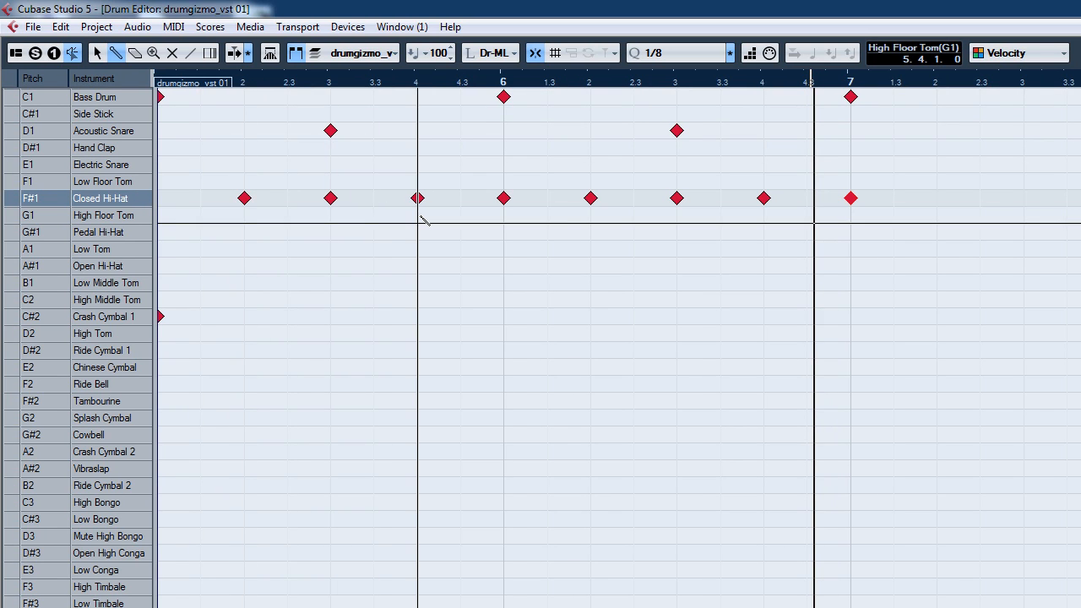
Step: Add an Open Hi-Hat hit on beat 4 of bar 5 and remove the closed hi-hat hit at that position
left_click(422, 266)
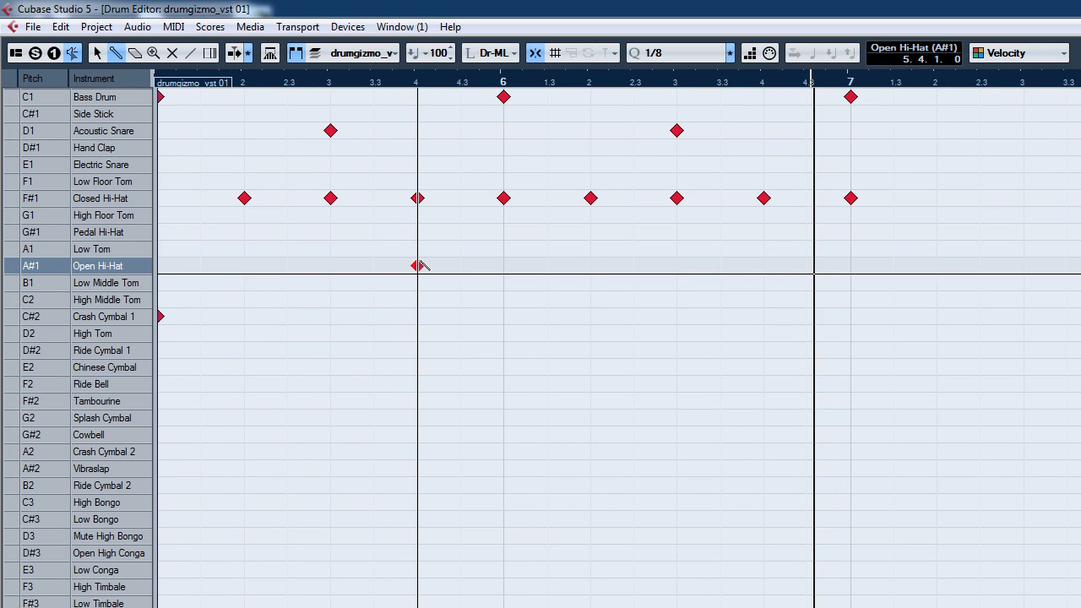
left_click(417, 198)
left_click_drag(372, 82, 160, 84)
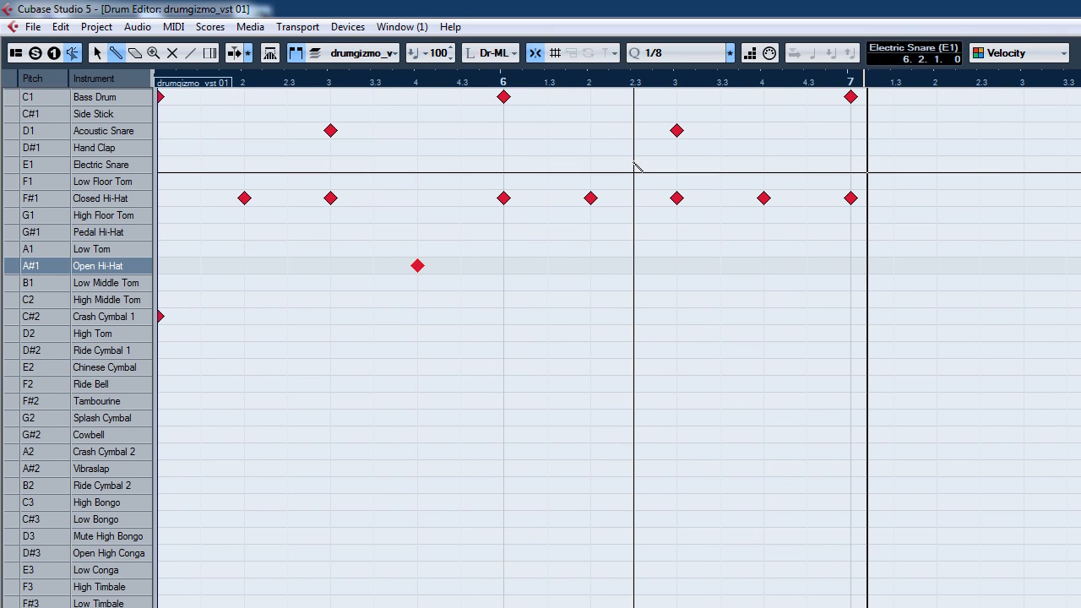
Step: Raise the velocity of the snare hit on beat 3 of bar 5 and lower the velocity of the closed hi-hat hit there
left_click(332, 132)
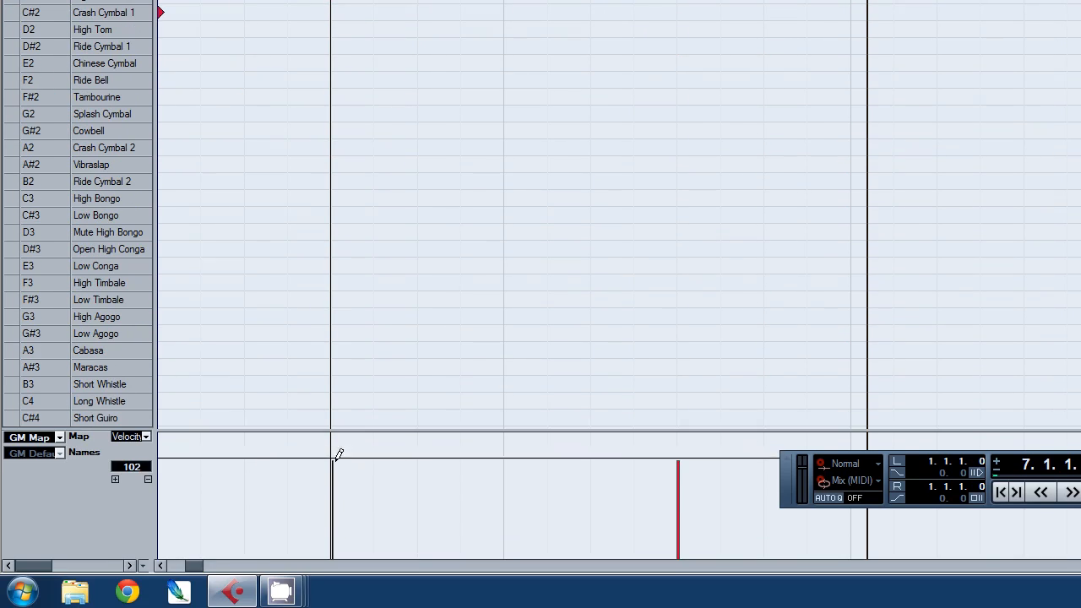
mouse_move(343, 458)
left_mouse_down()
mouse_move(338, 549)
mouse_move(338, 436)
mouse_move(336, 550)
mouse_move(340, 431)
left_mouse_up()
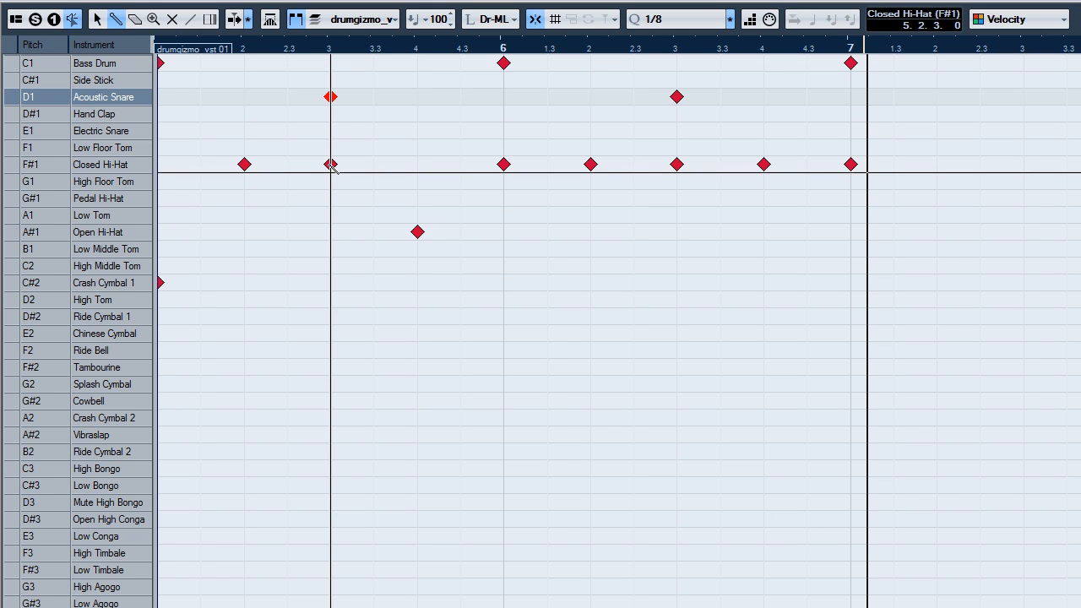
left_click(331, 165)
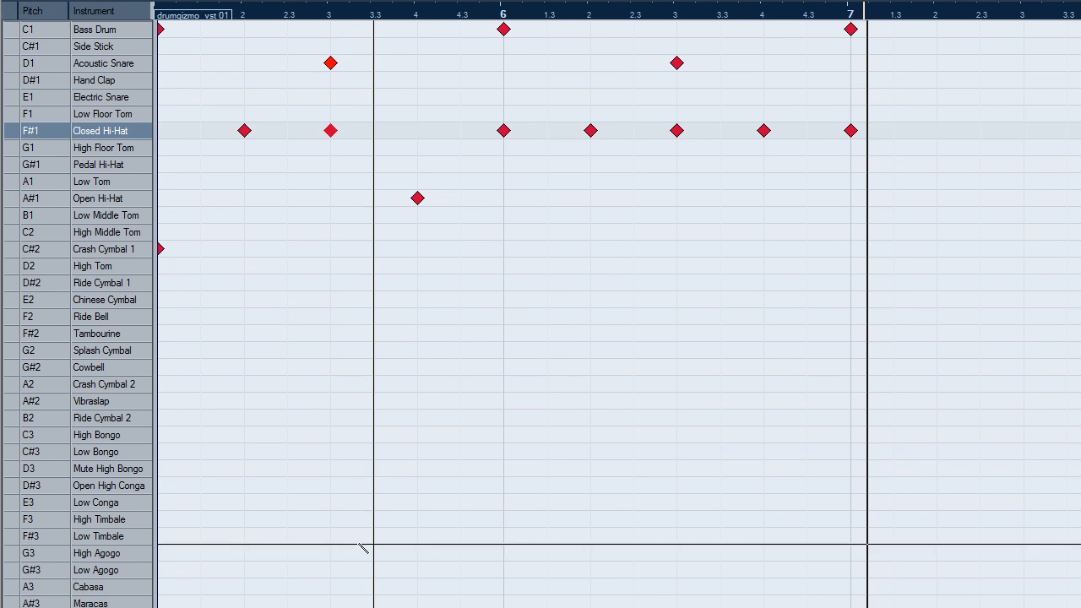
mouse_move(345, 448)
left_mouse_down()
mouse_move(335, 550)
mouse_move(341, 425)
mouse_move(338, 521)
mouse_move(340, 460)
left_mouse_up()
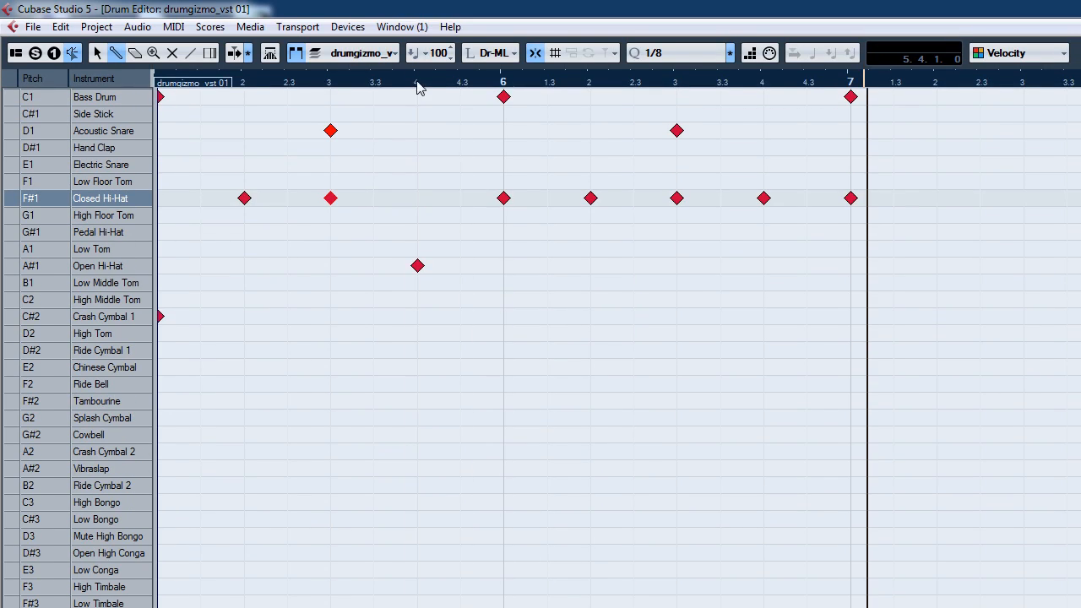
Step: Play back the drum pattern and close the Drum Editor
key("space")
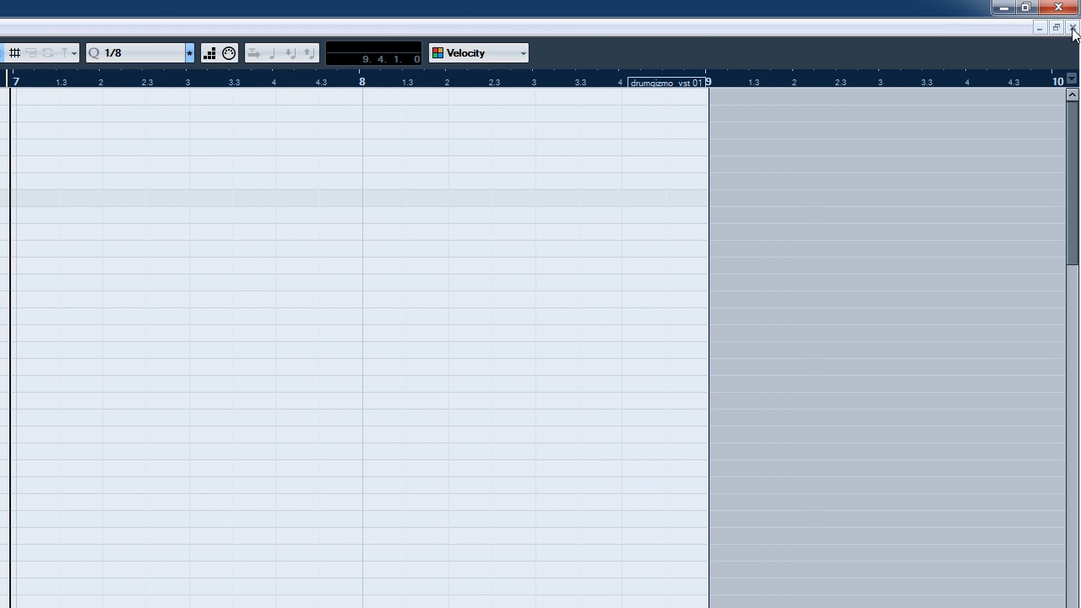
left_click(1073, 29)
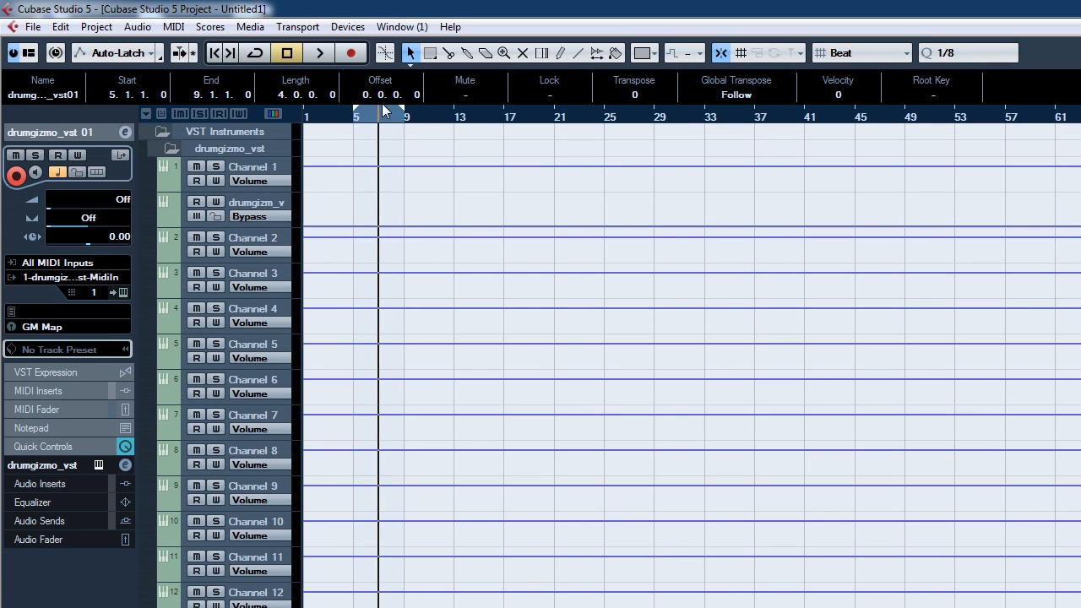
Step: Enable cycle mode and play the drum part from bar 5 in the project window
left_click(255, 53)
left_click(354, 120)
left_click(322, 55)
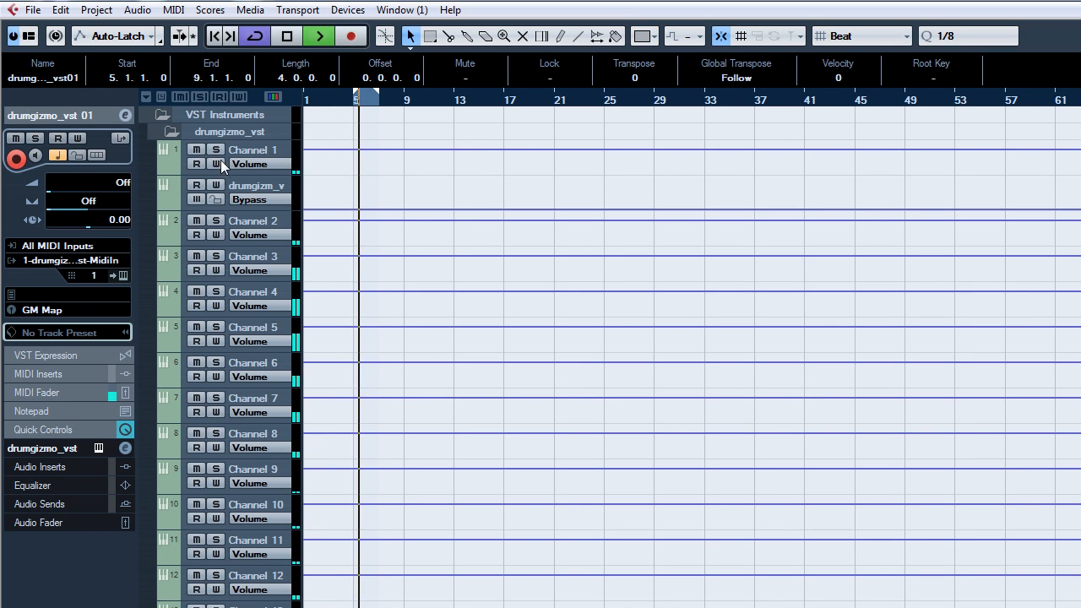
Step: Solo the output channels 1 through 8 one at a time to audition each drumkit output during playback
left_click(217, 151)
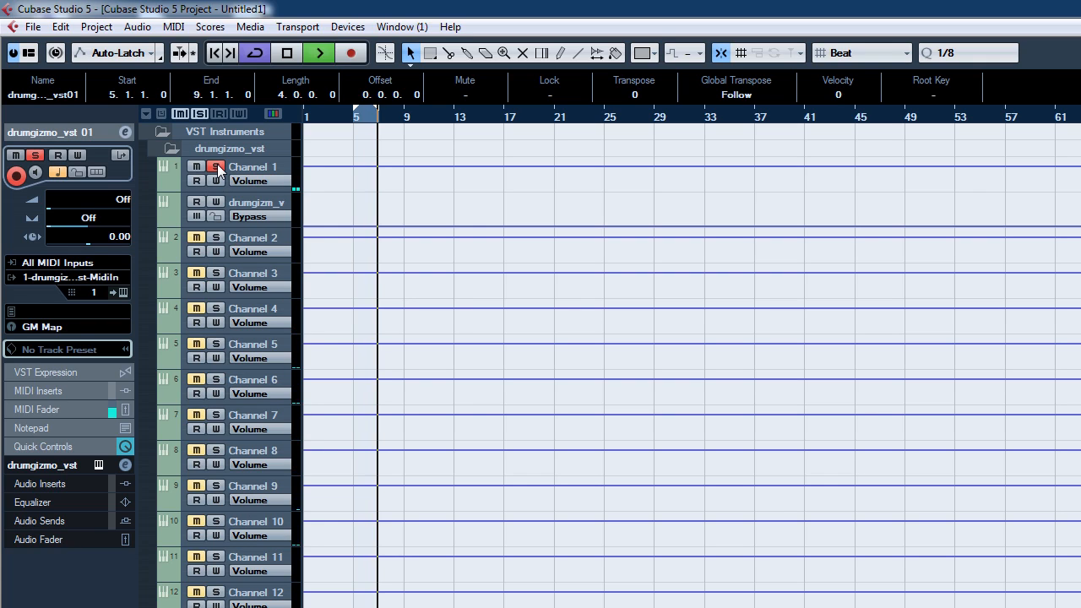
left_click(217, 237)
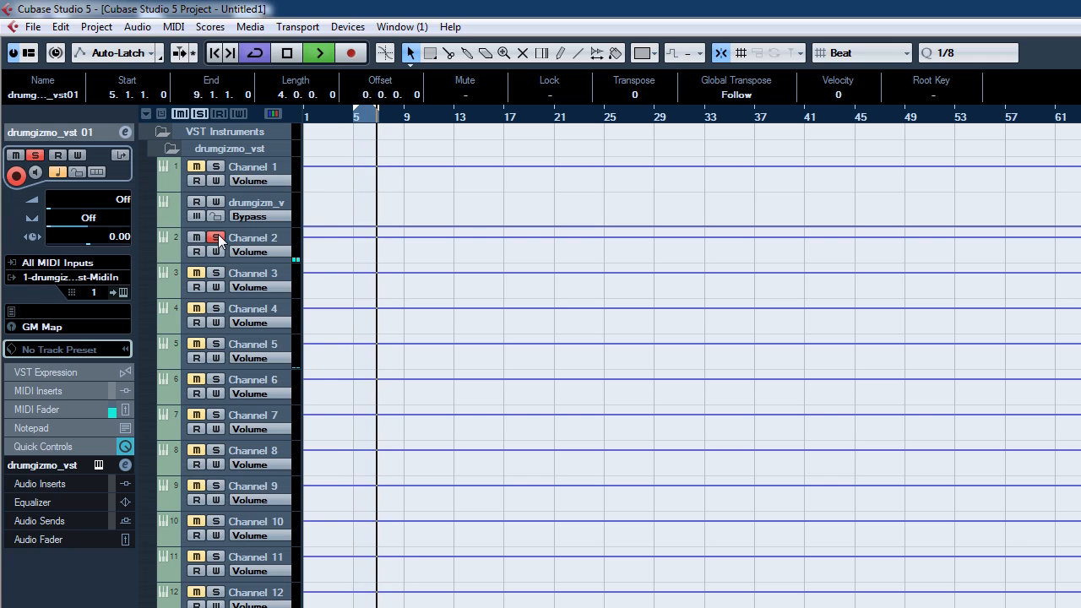
left_click(218, 234)
left_click(215, 273)
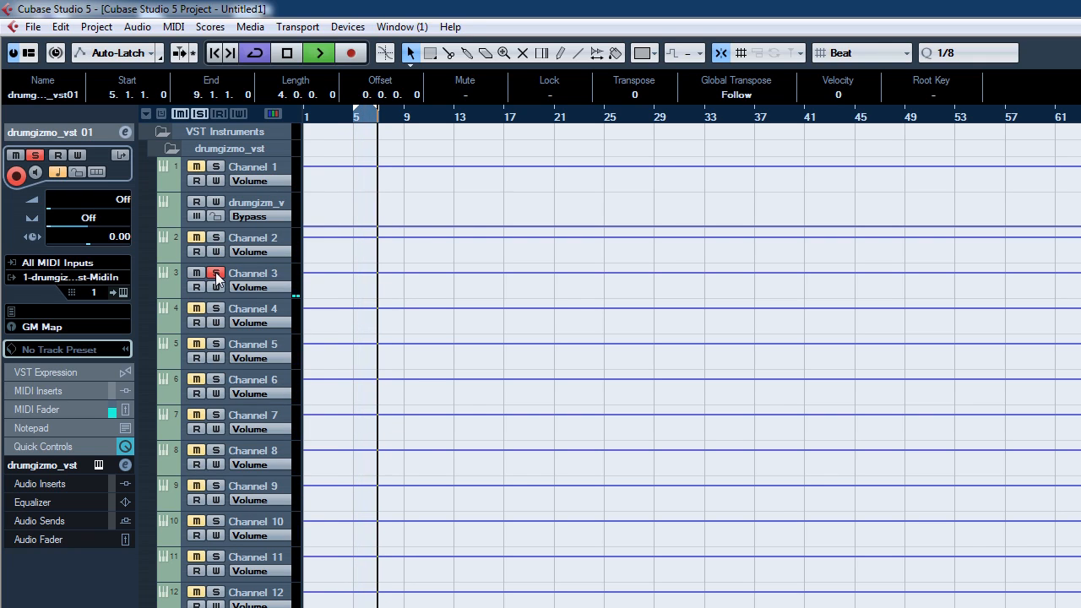
left_click(216, 272)
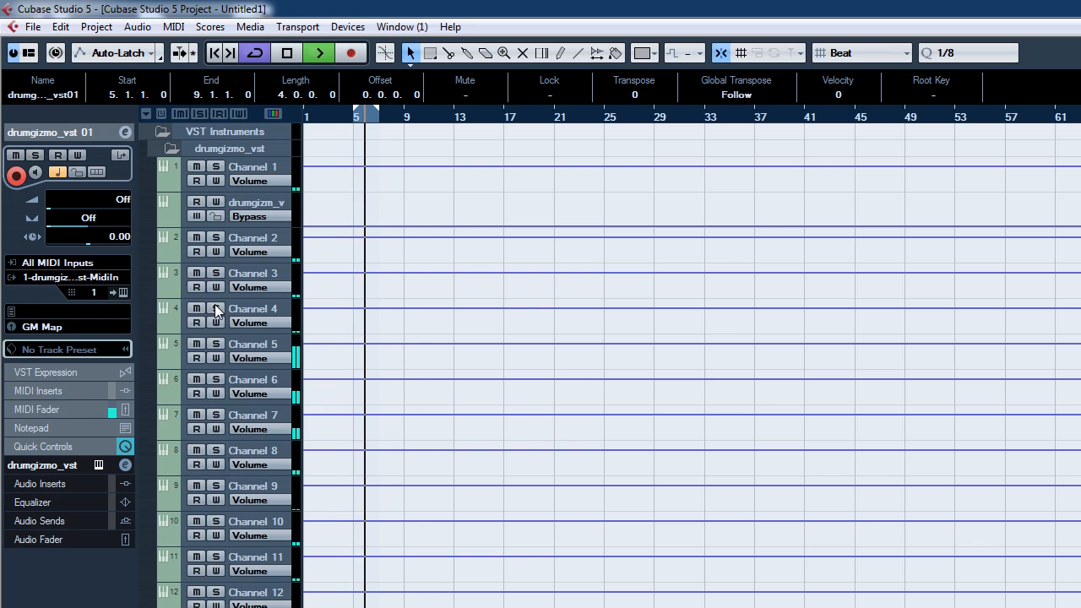
left_click(217, 310)
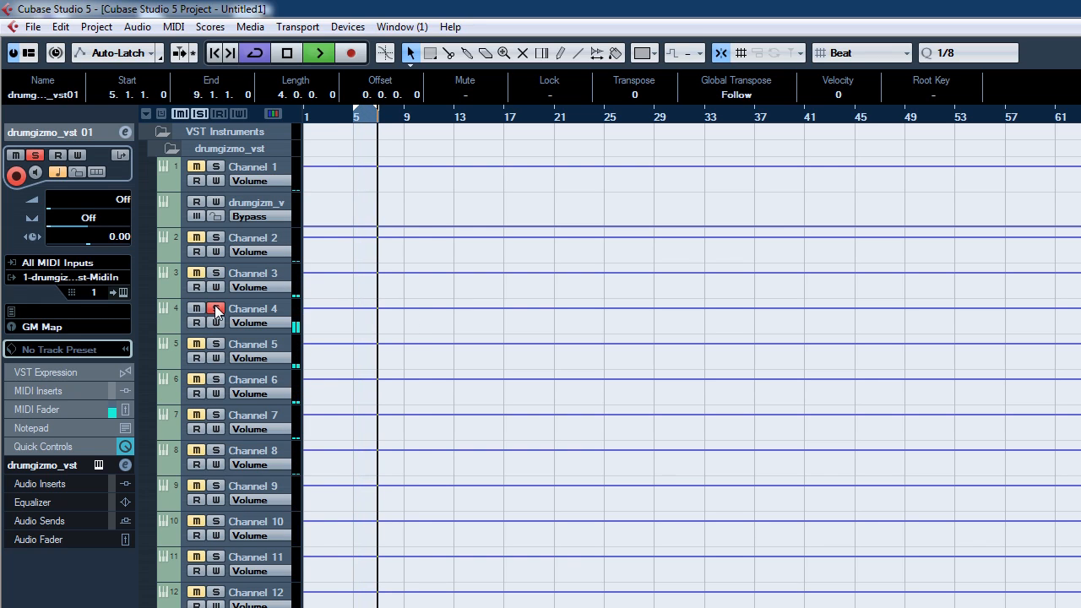
left_click(216, 309)
left_click(217, 343)
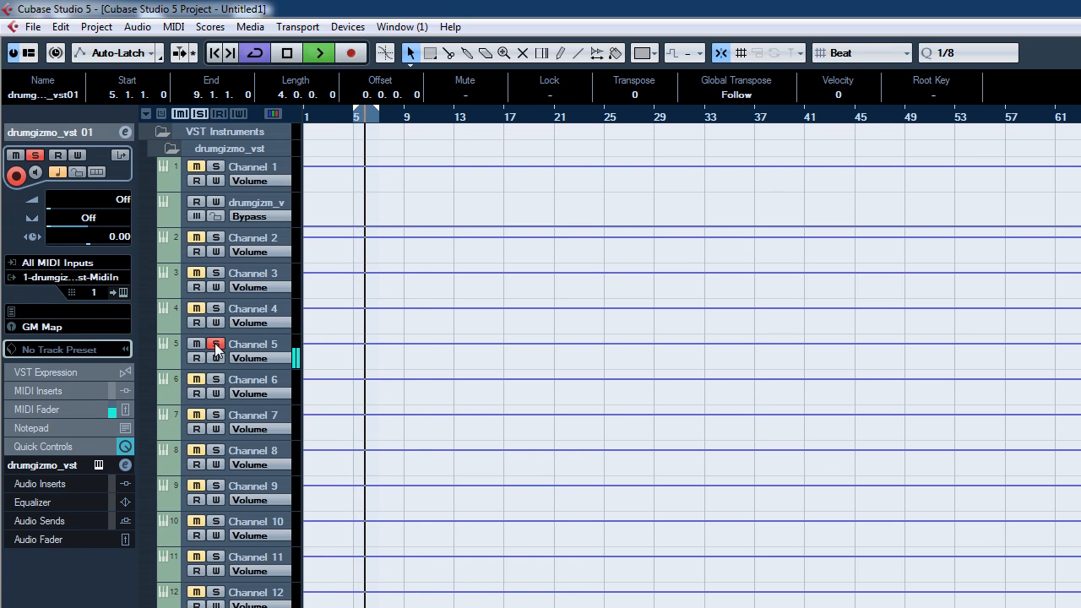
left_click(217, 344)
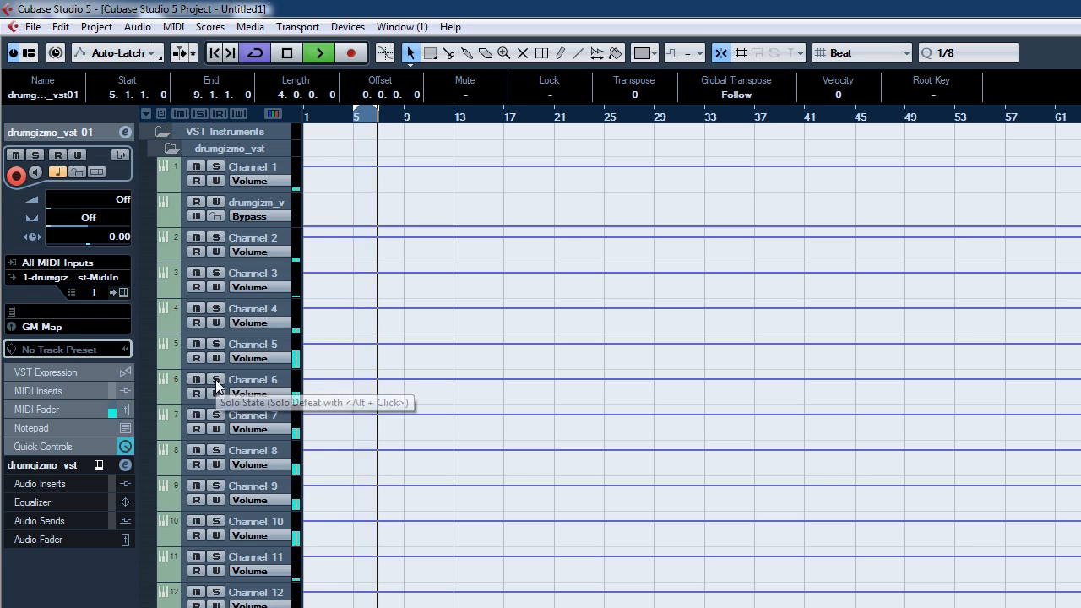
left_click(215, 380)
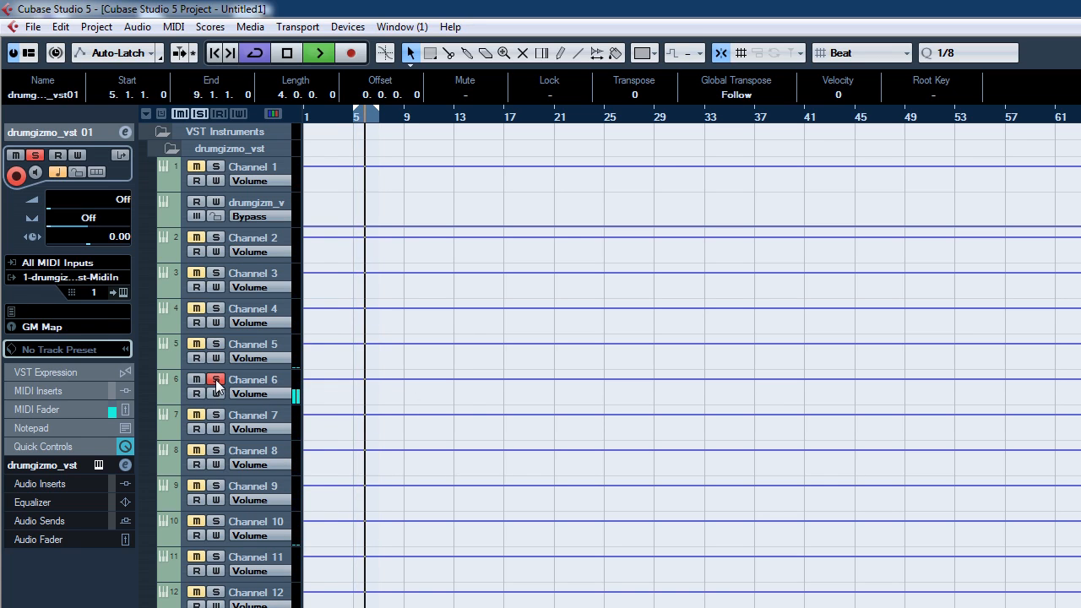
left_click(216, 379)
left_click(215, 415)
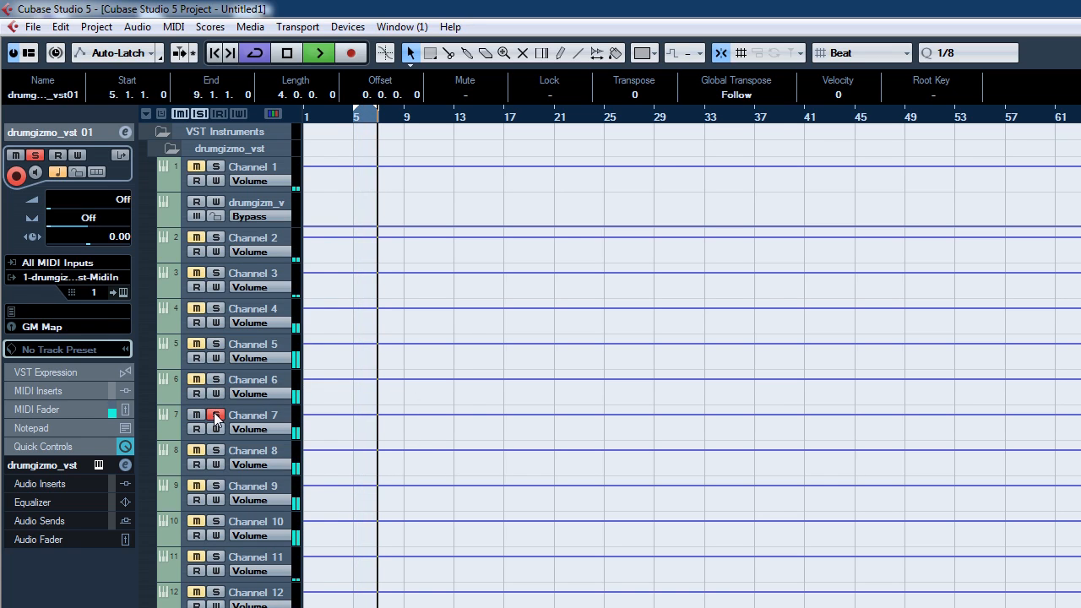
left_click(215, 415)
left_click(214, 455)
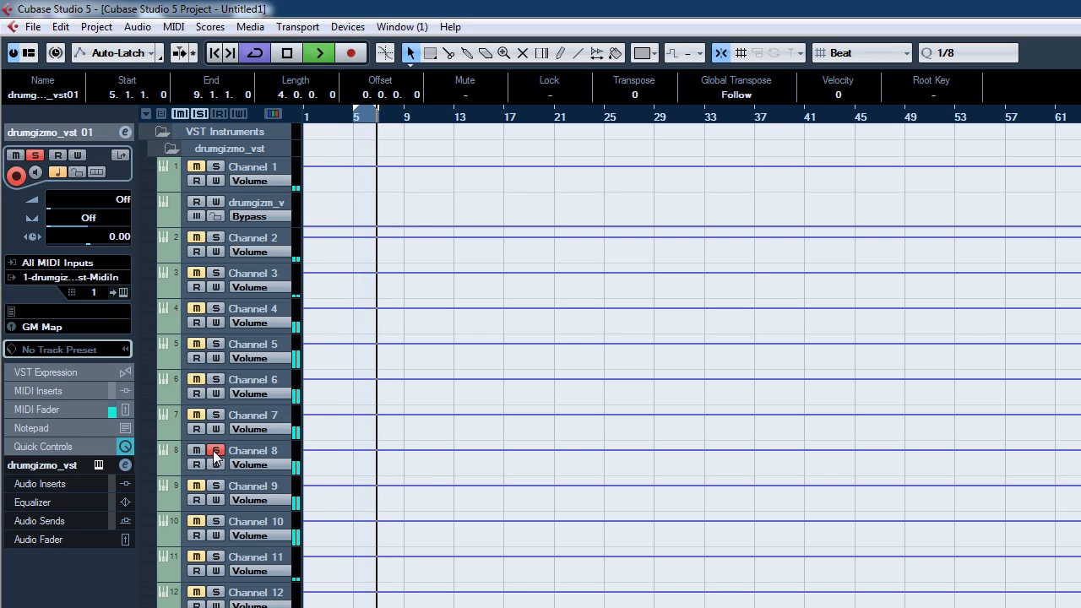